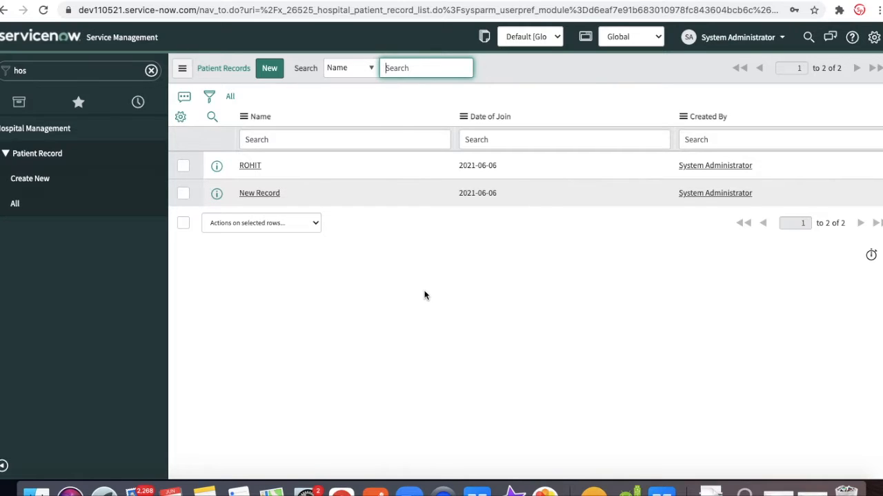
Open the first patient record in the list and review its System Details and Patient Details sections
click(275, 75)
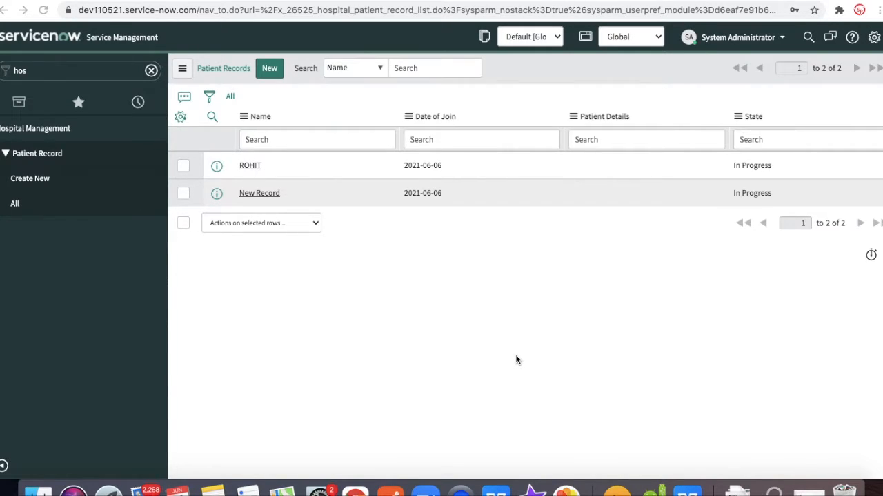
click(257, 168)
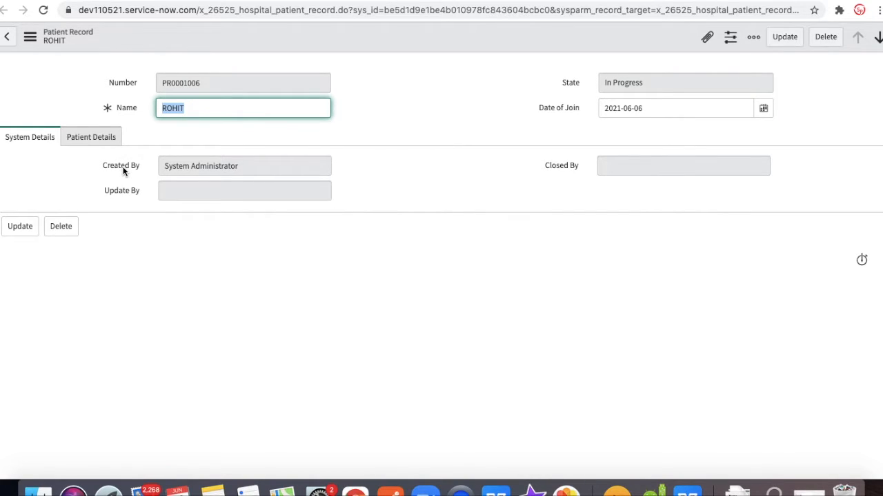
click(88, 139)
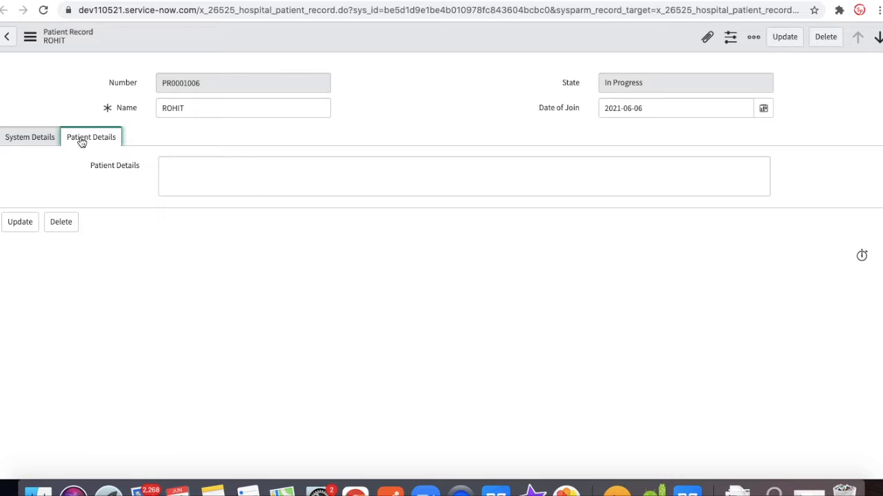
click(39, 138)
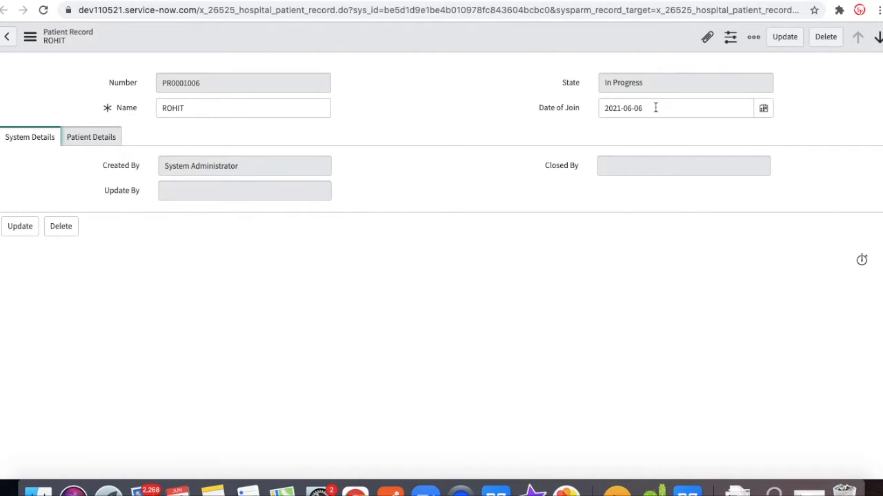
click(113, 140)
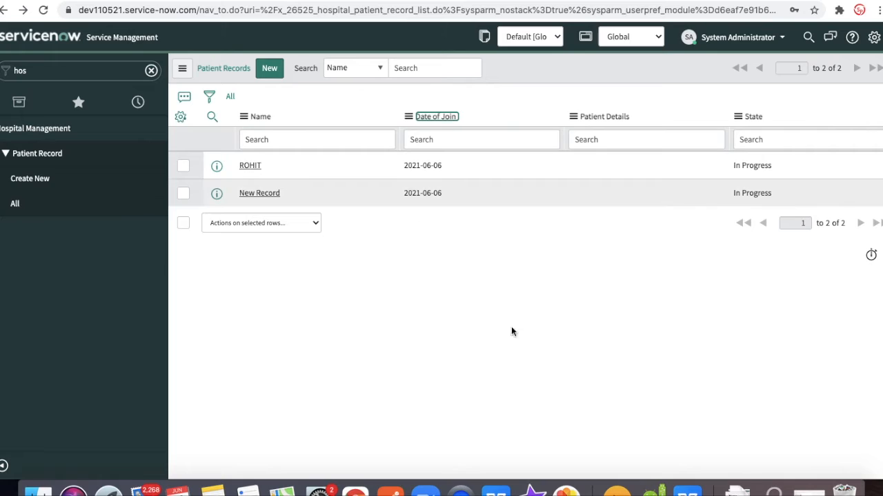
Switch to the spreadsheet, review its Name, Date of Join, Patient Details and State columns, and return to the browser
click(688, 491)
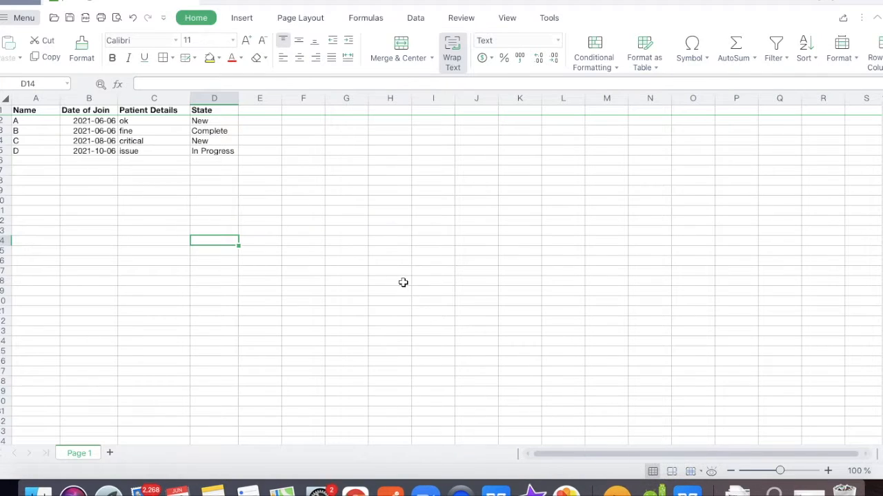
click(308, 260)
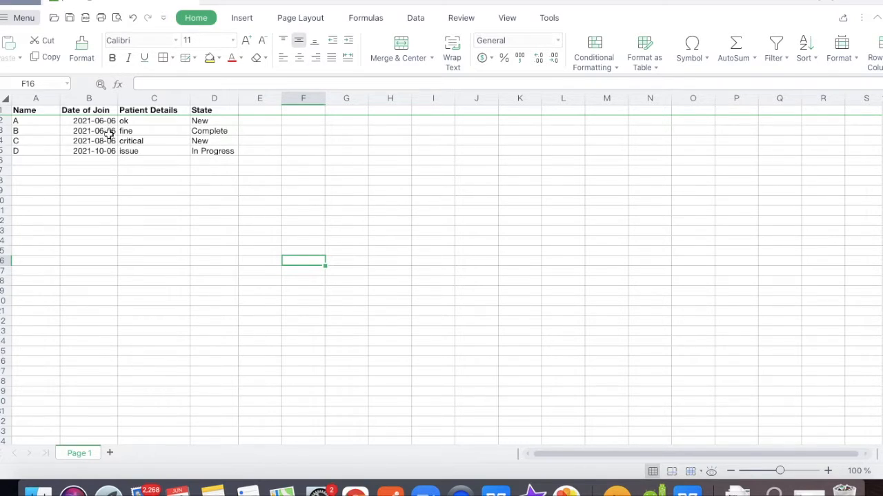
click(356, 491)
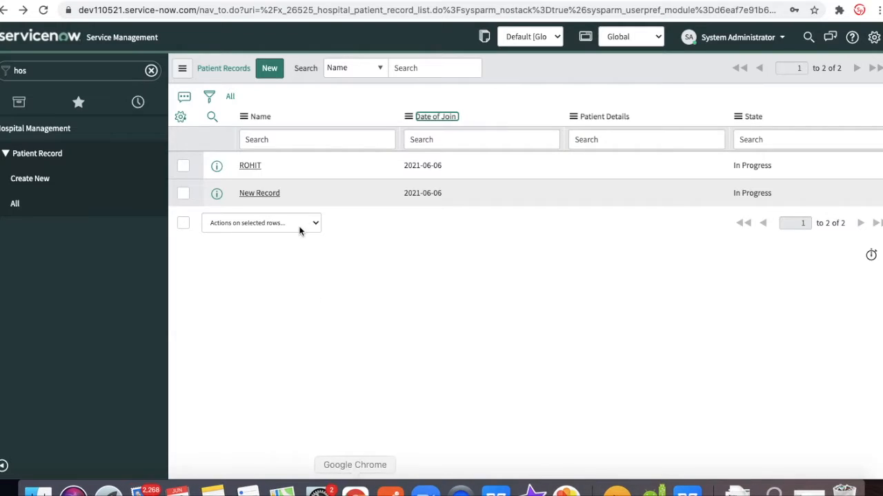
Switch the application scope to Hospital Management
click(48, 68)
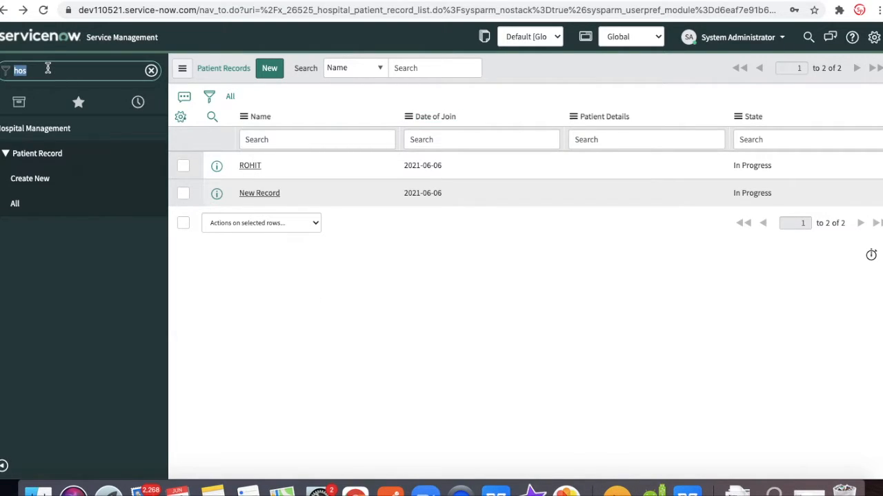
click(624, 40)
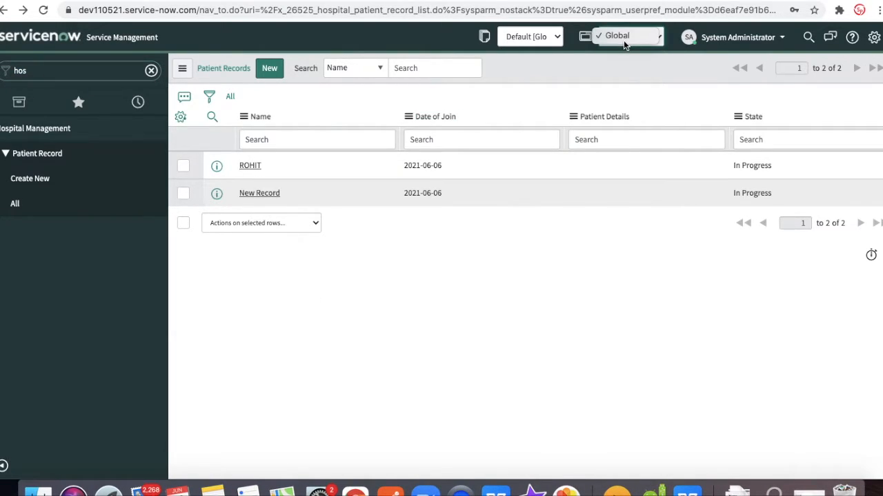
key(h)
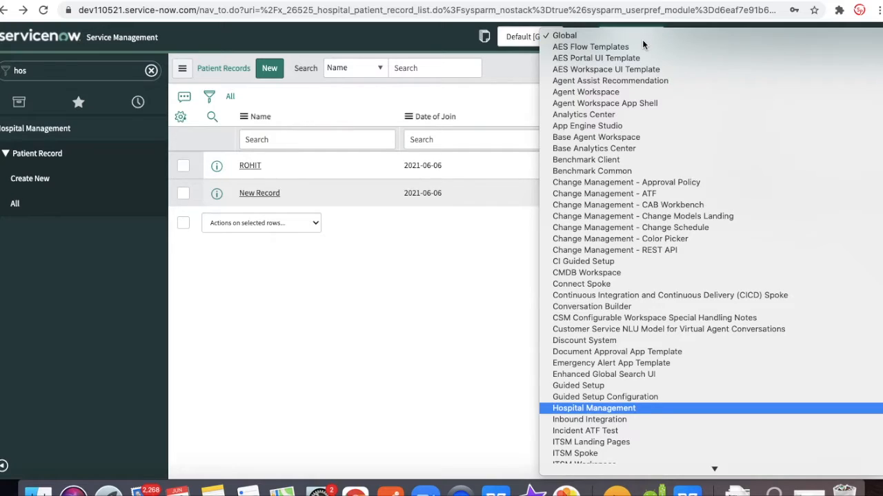
key(Return)
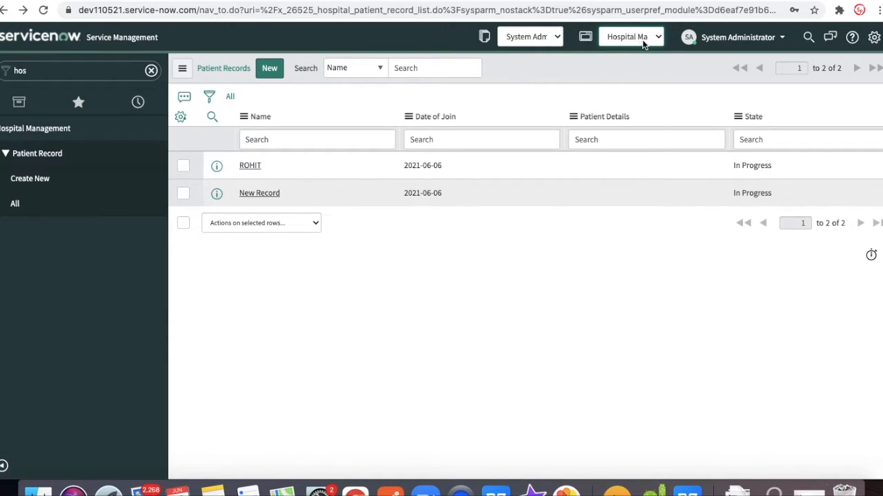
Filter the navigator for "load da" and open the Load Data module under System Import Sets
click(58, 71)
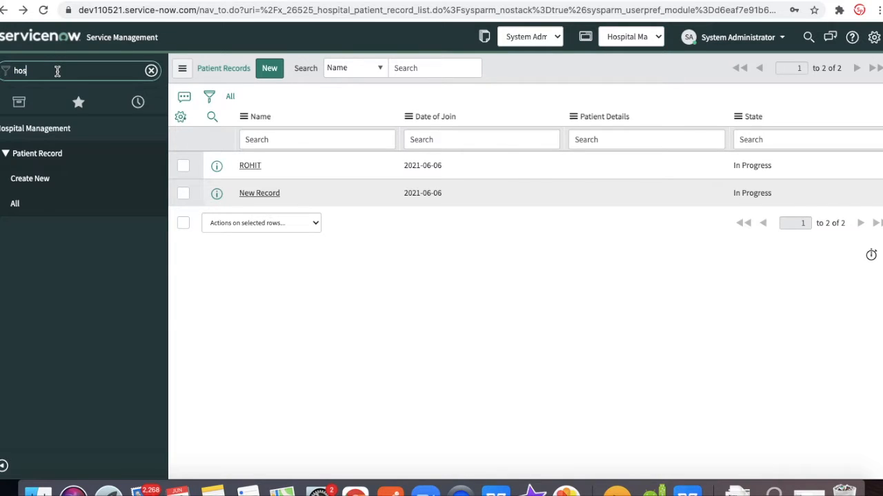
double_click(57, 71)
text(load da)
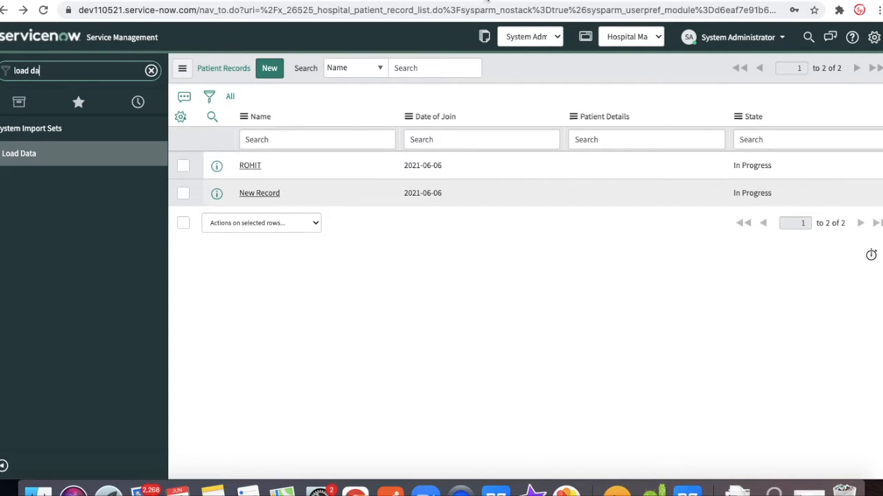
click(12, 162)
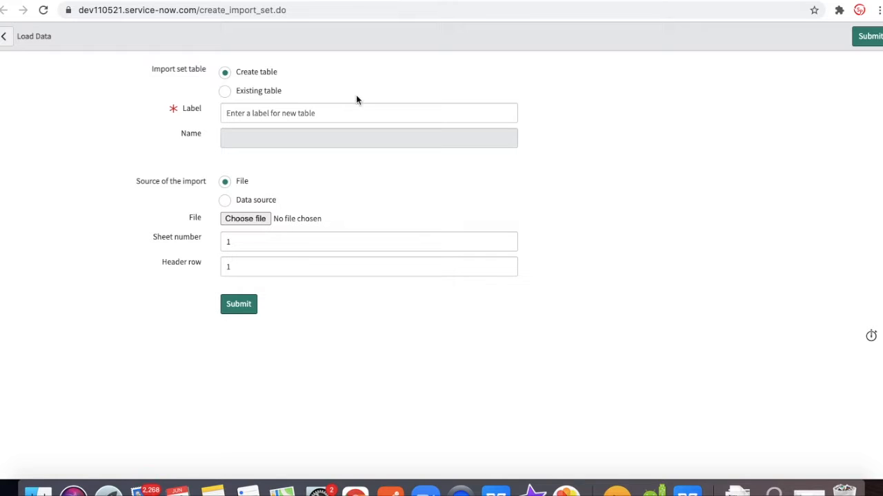
Label the new import set table "Bulk Details"
click(332, 113)
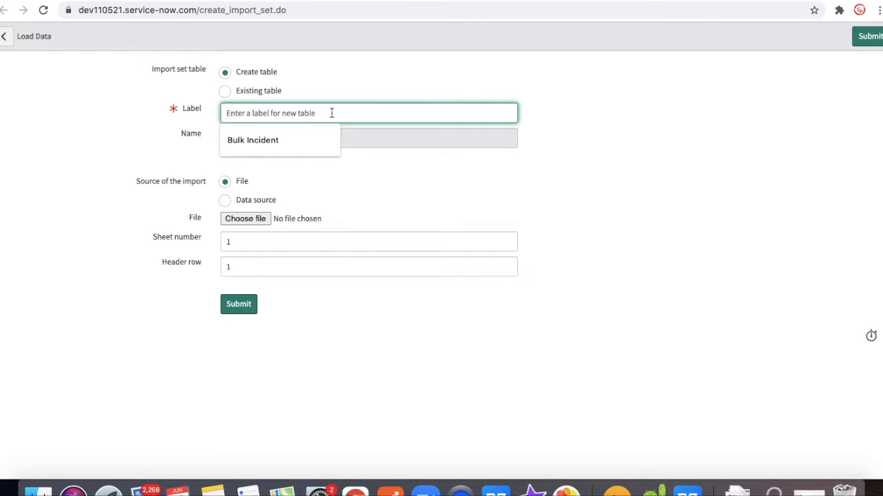
text(B)
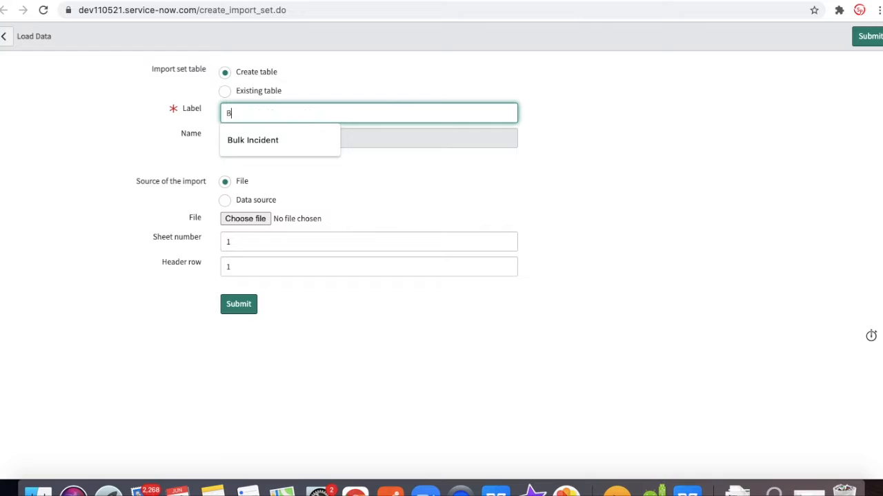
text(ulk Details)
click(544, 189)
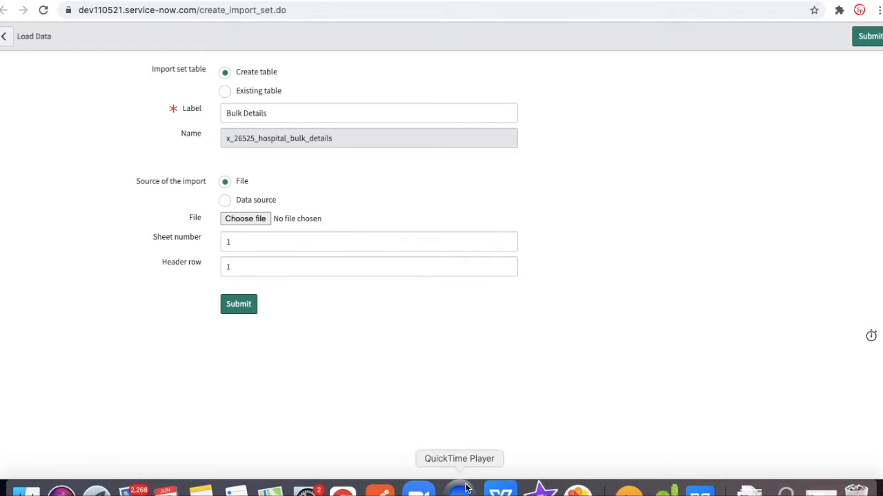
Check the header row in the spreadsheet, choose patient_record.xlsx as the import file and submit the data load
click(685, 491)
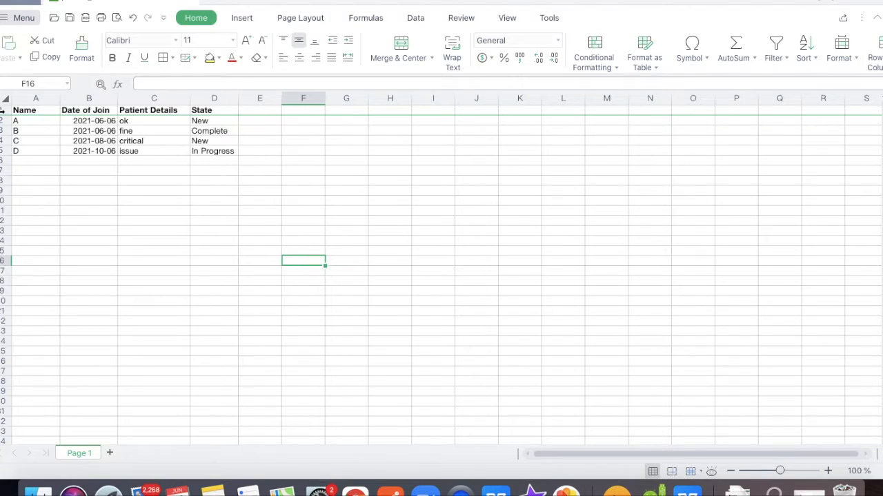
click(347, 471)
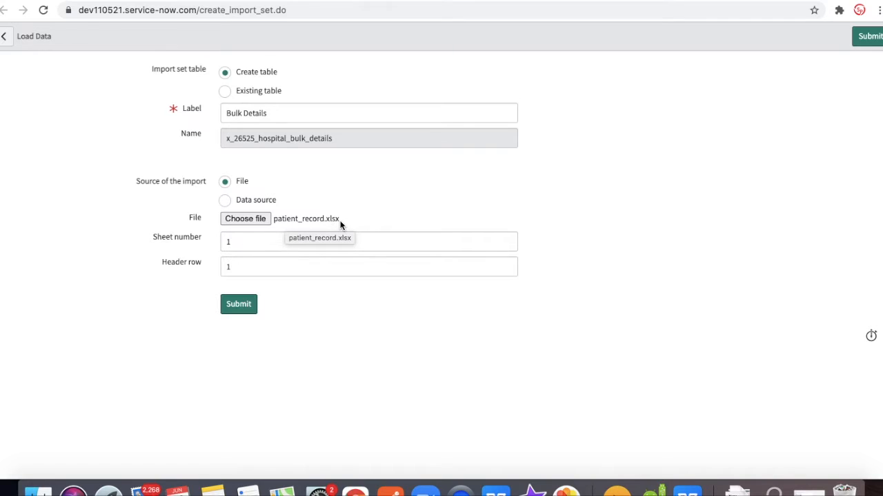
click(238, 307)
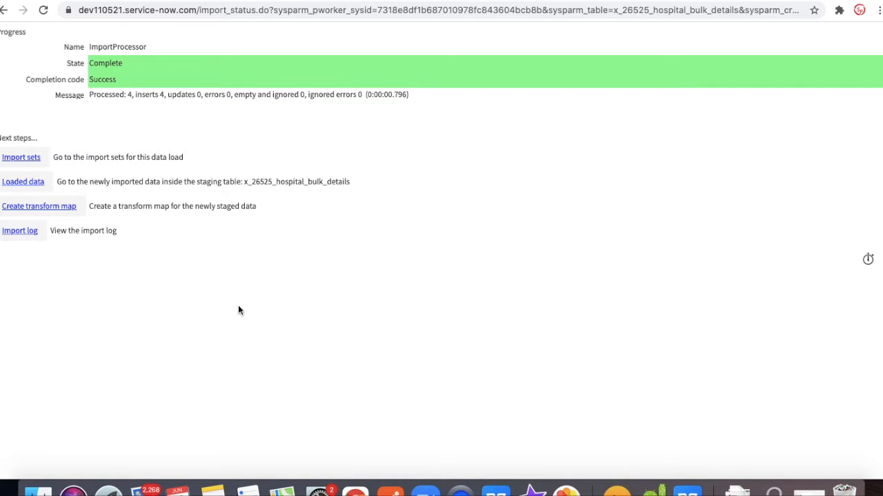
View the import set for this data load and examine its import set table name
click(40, 163)
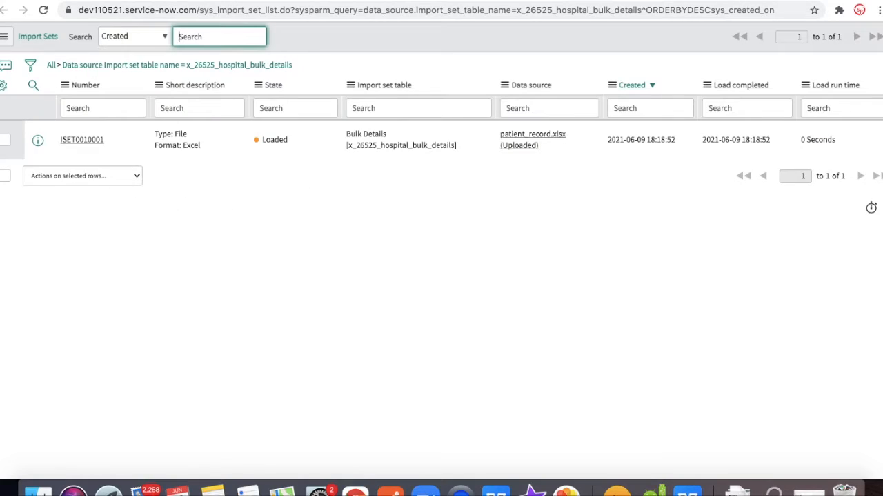
click(455, 145)
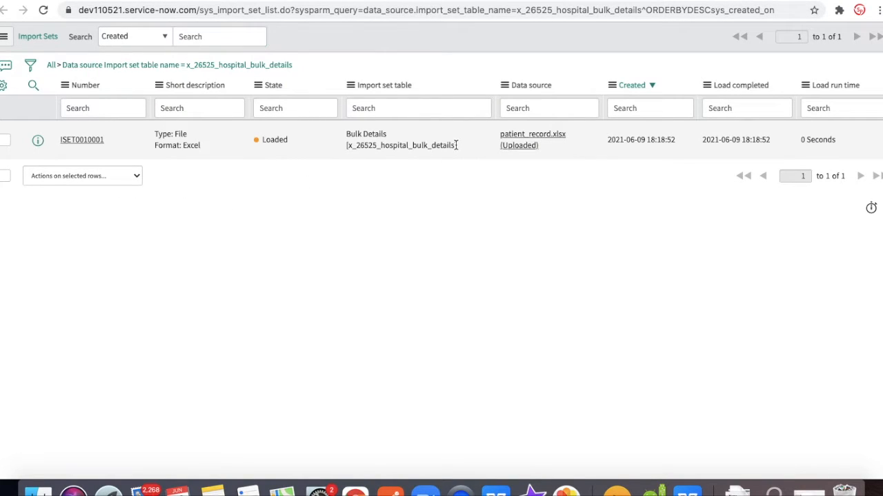
drag(456, 145, 420, 146)
click(370, 195)
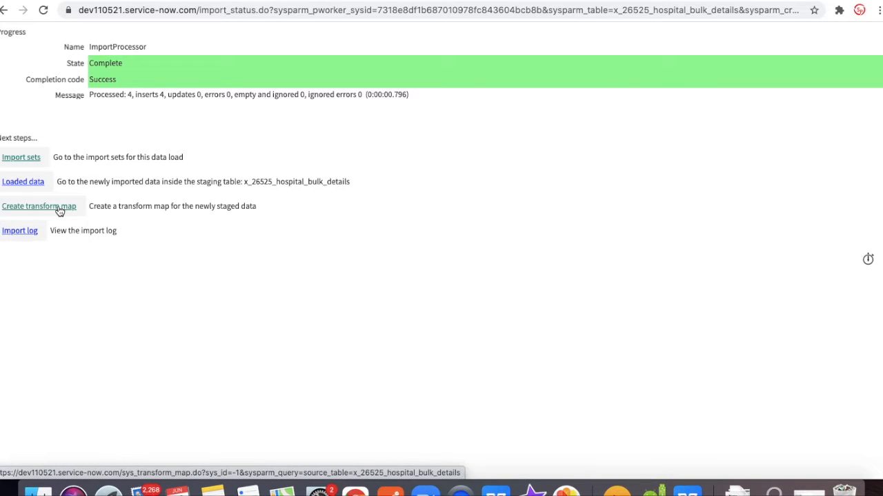
Start a new transform map for the staged Bulk Details data and choose its target table by searching for "patie"
click(60, 211)
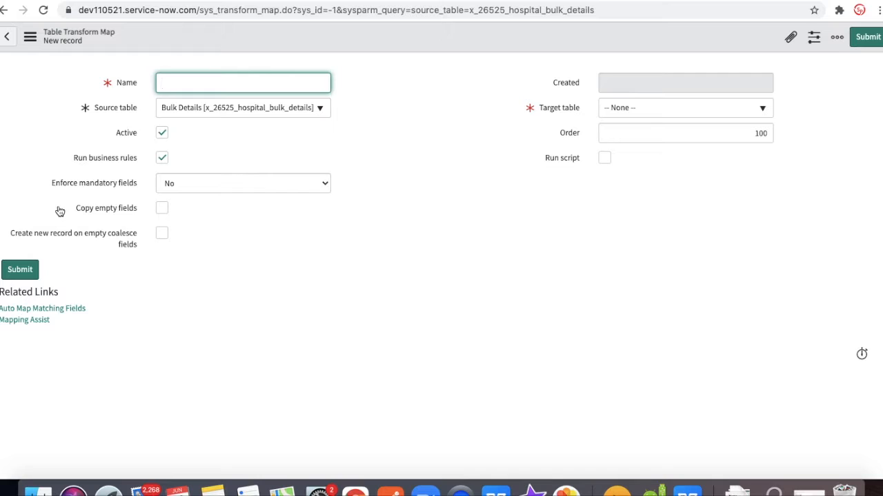
click(657, 111)
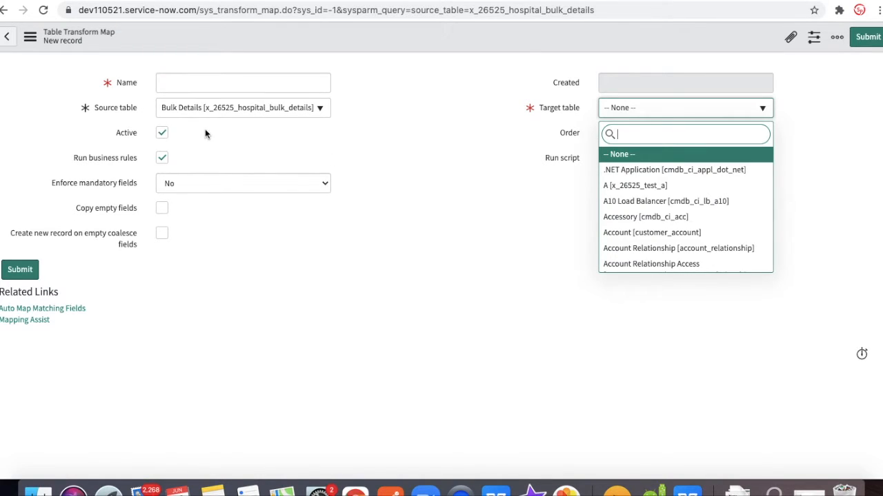
text(pa)
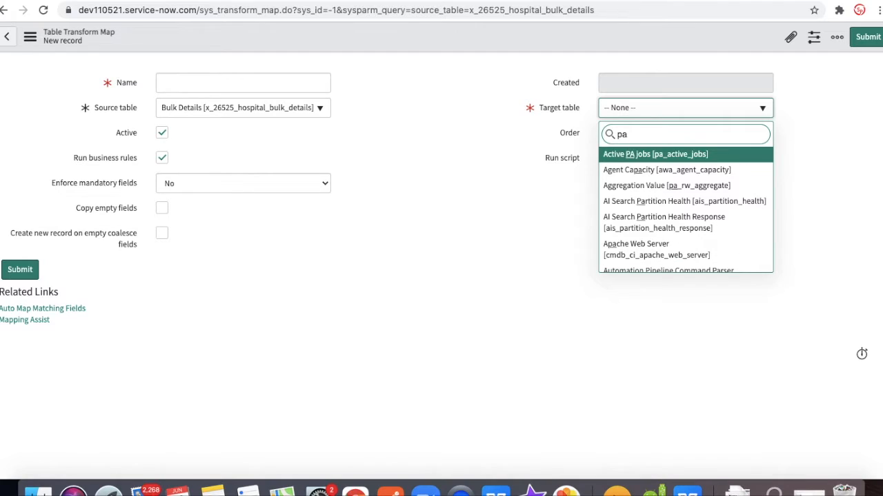
text(t)
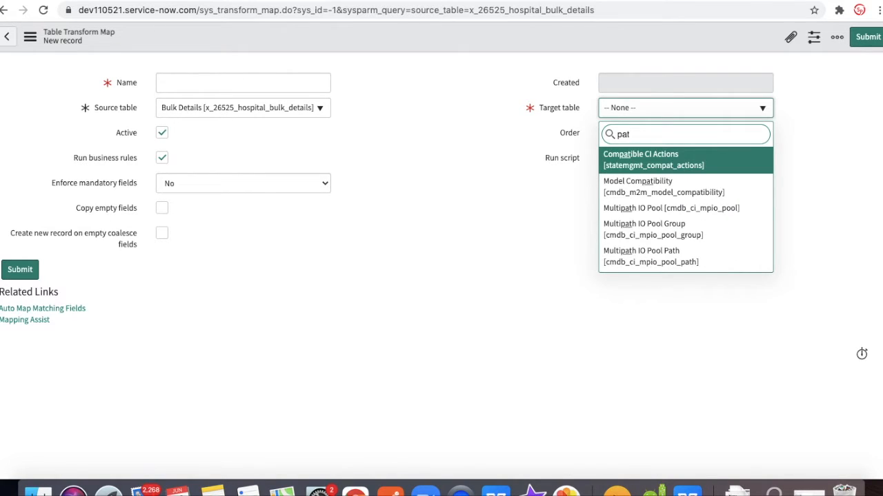
text(ie)
key(Return)
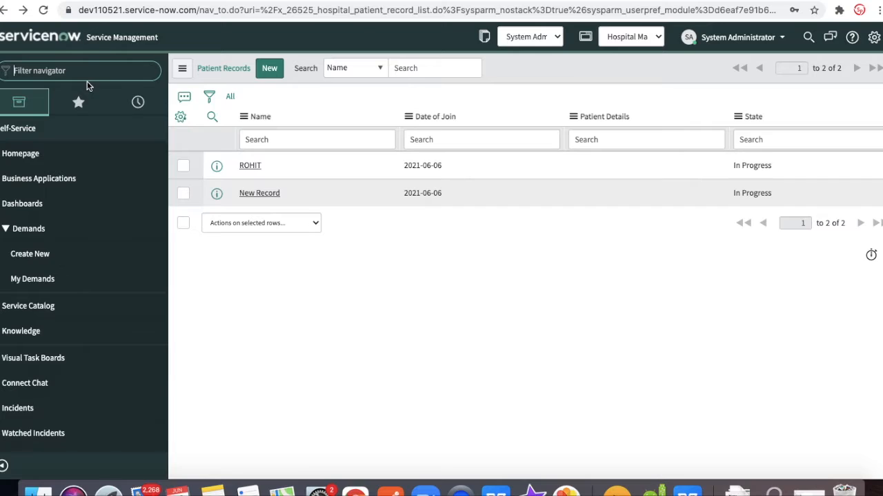
Reload the main page, filter the navigator for "bulk", view the Bulk Details import set table and return to the main page
text(b)
key(BackSpace)
text(bu)
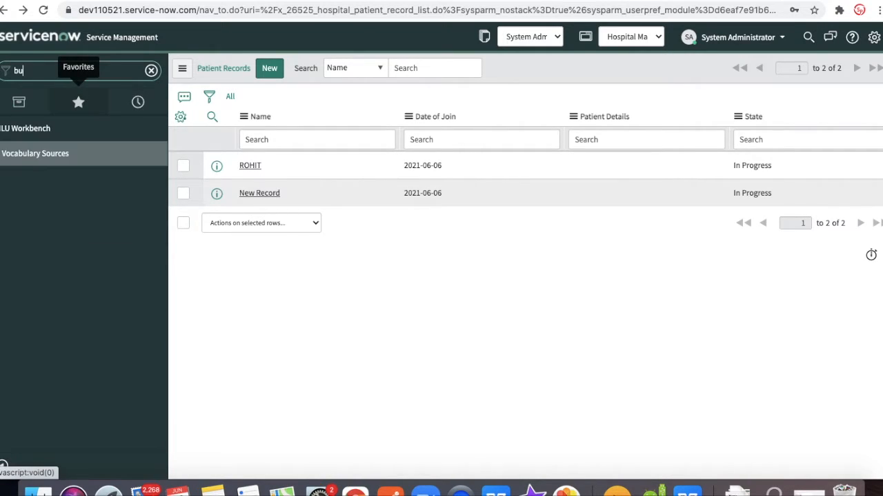
key(BackSpace)
key(BackSpace)
click(44, 10)
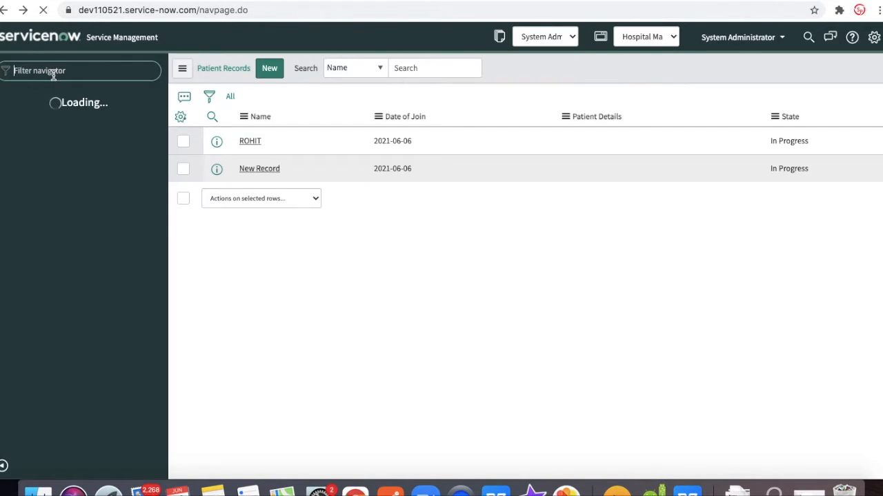
text(bulk)
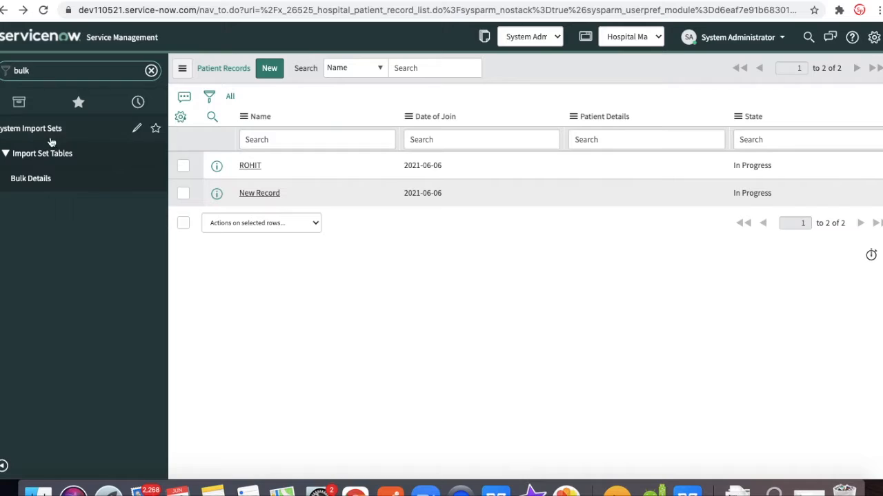
click(32, 178)
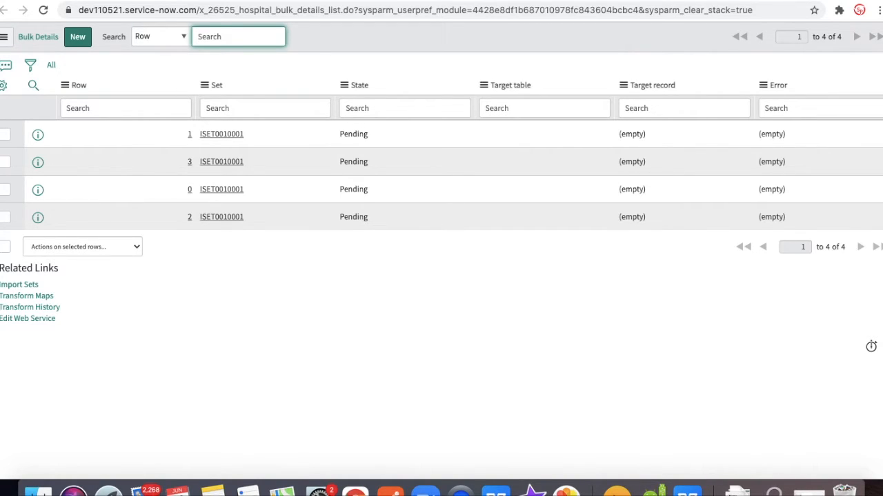
key(ctrl+Tab)
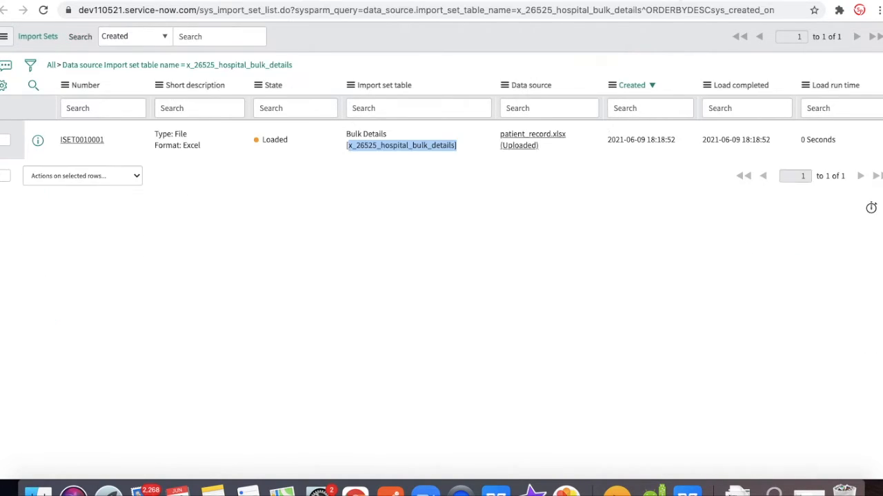
click(268, 1)
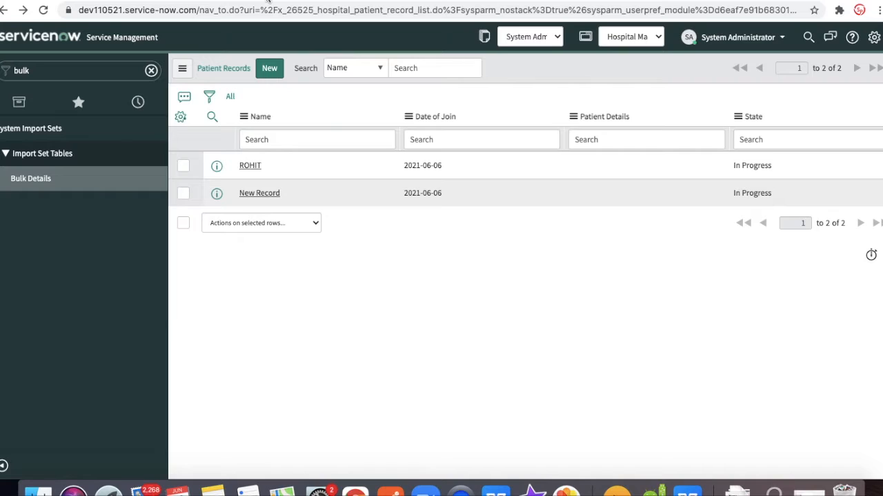
Name the new transform map from Bulk Details to Patient Record "Bulk TM" and save it
click(515, 0)
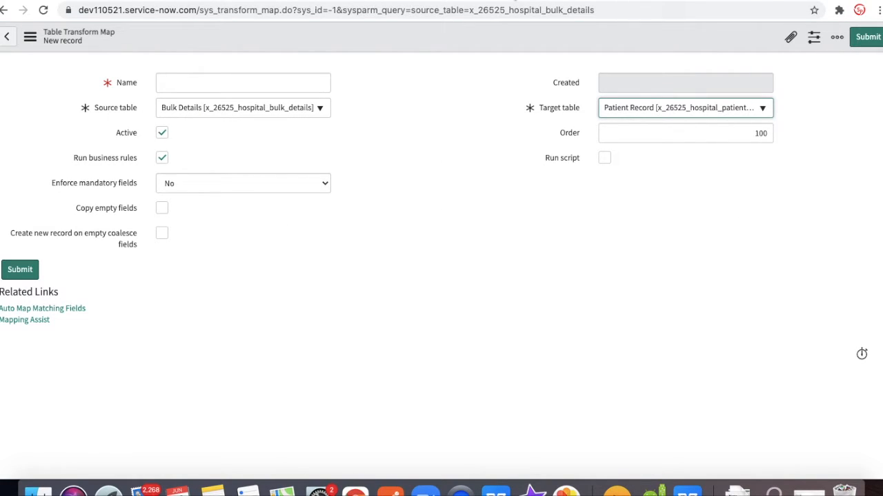
click(219, 75)
text(Bulk TM)
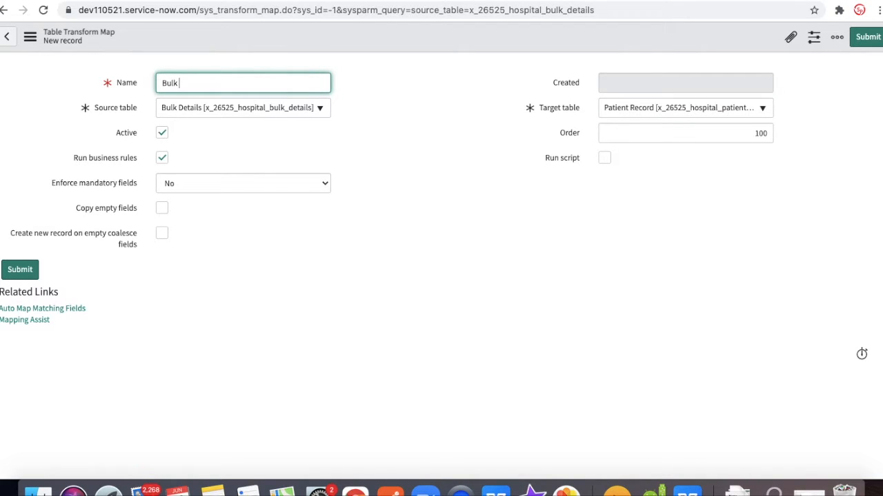
right_click(339, 31)
click(354, 40)
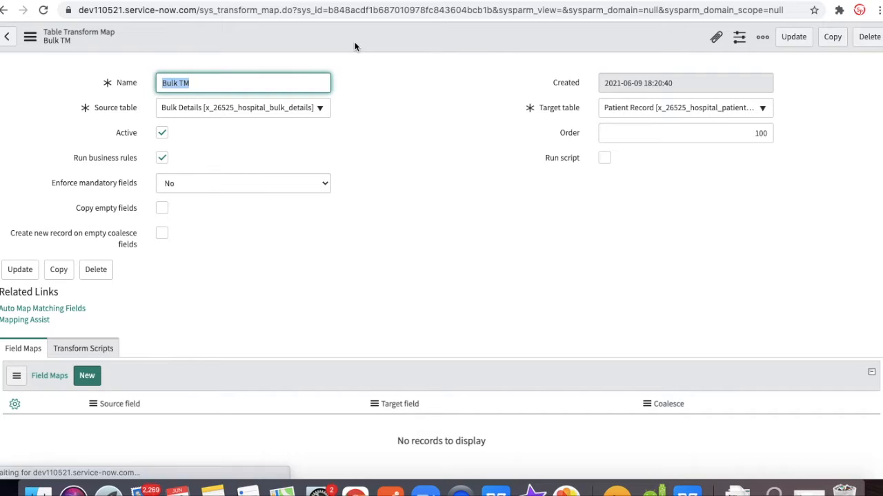
Auto-map the matching fields of Bulk TM, review the field maps and save the mapping in Mapping Assist
scroll(394, 162, down, 1)
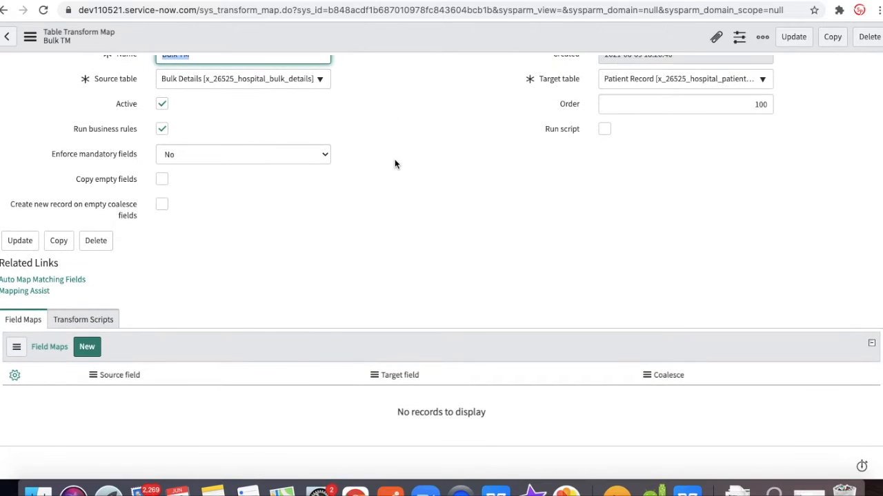
click(54, 283)
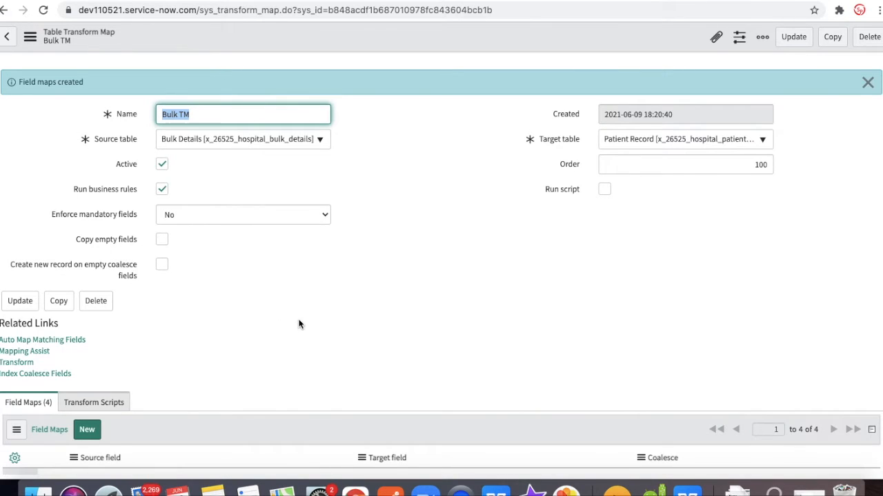
scroll(299, 324, down, 5)
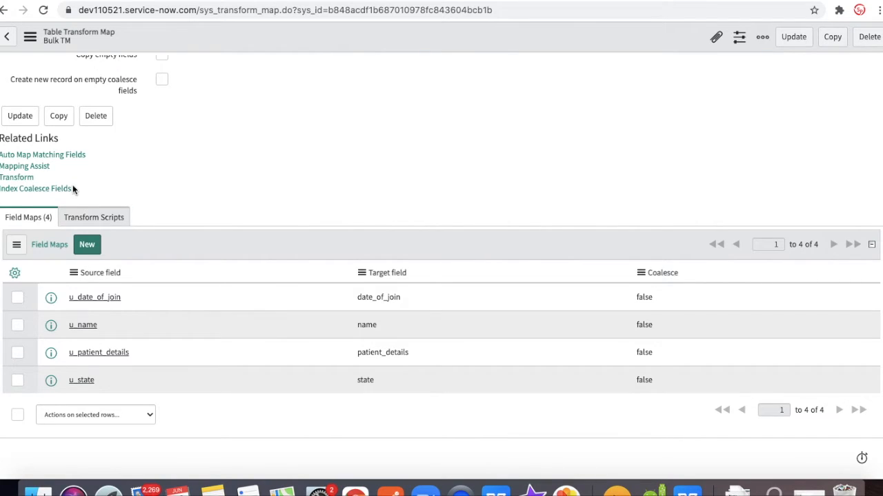
click(27, 168)
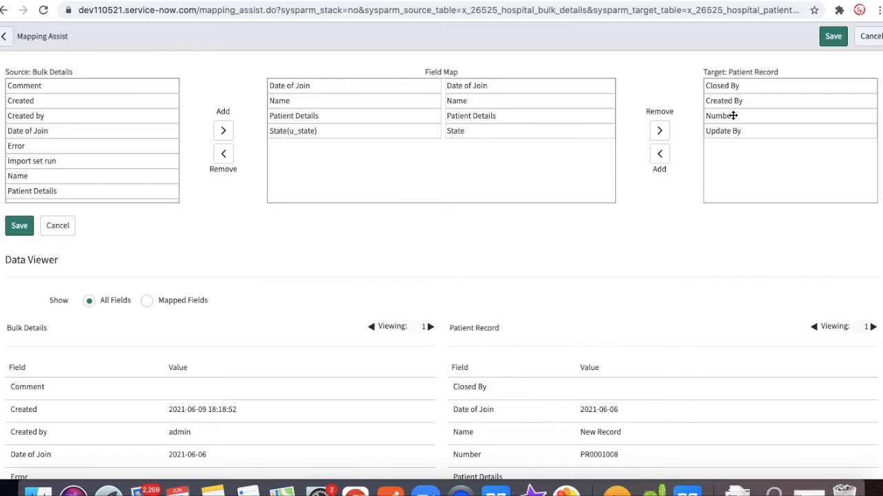
click(833, 38)
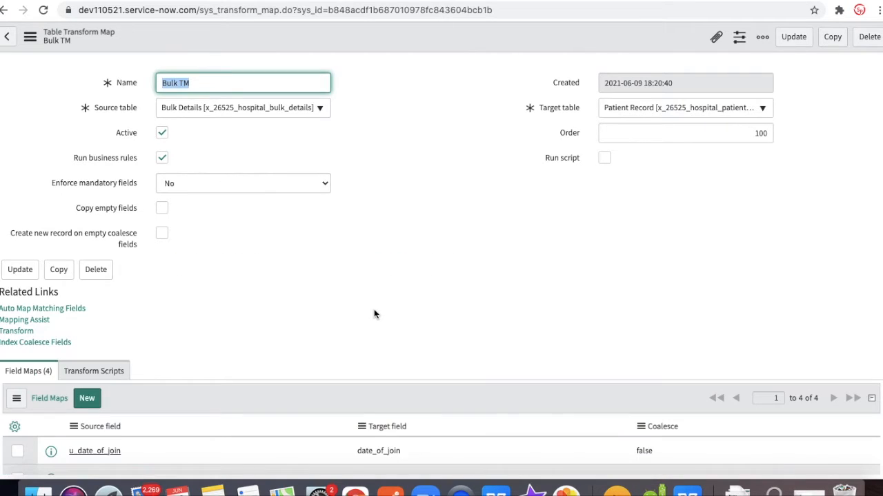
Transform import set ISET0010001 with the Bulk TM map and reload the Patient Records list
click(17, 336)
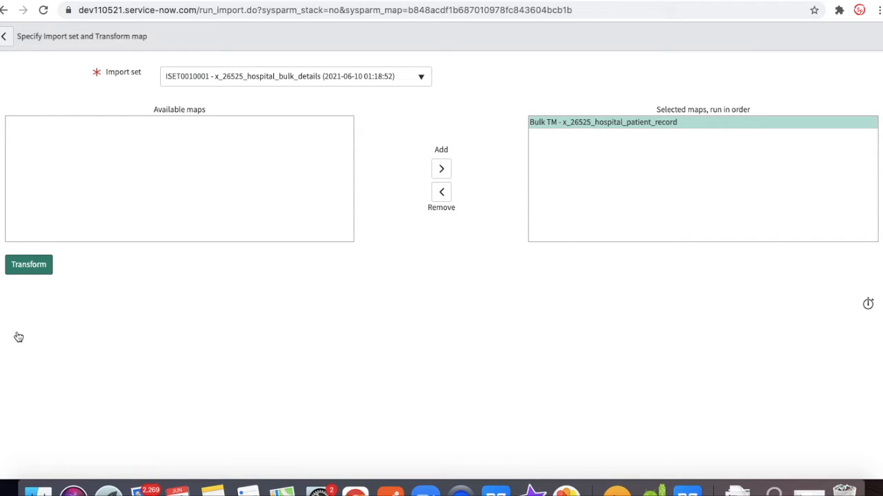
click(26, 266)
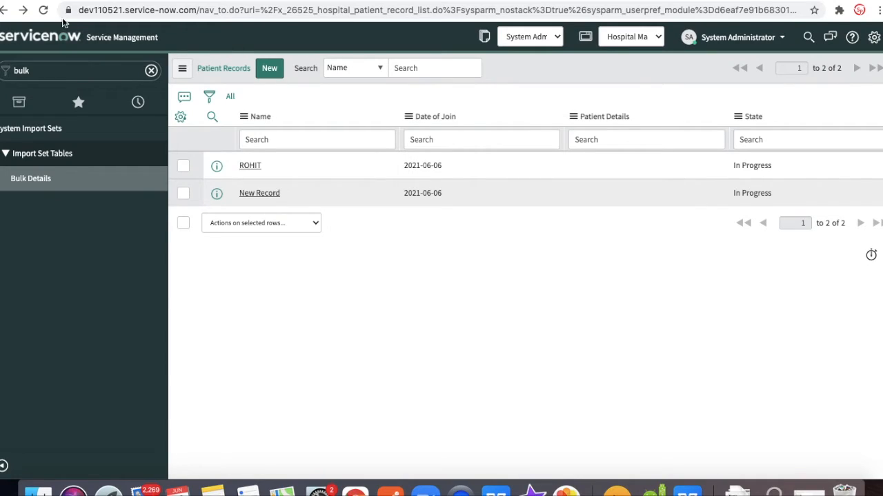
click(43, 11)
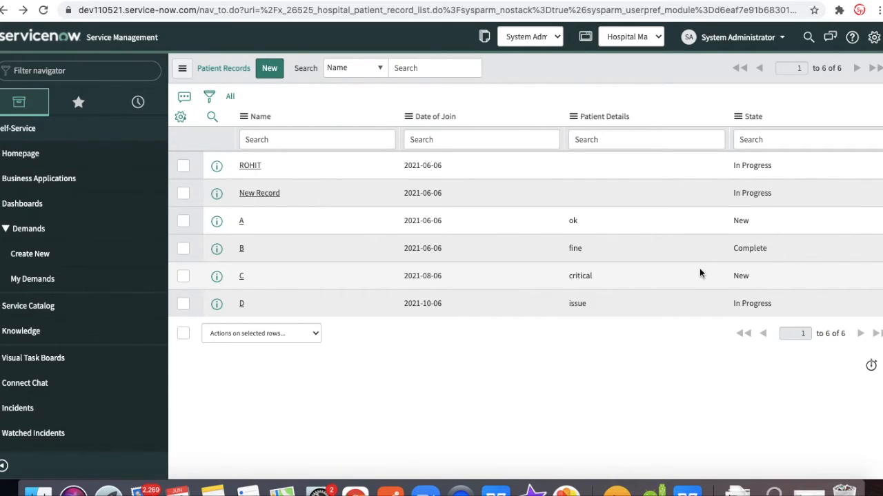
Filter the navigator for "load" and examine the Load Data form and its table label field
click(131, 71)
text(loc)
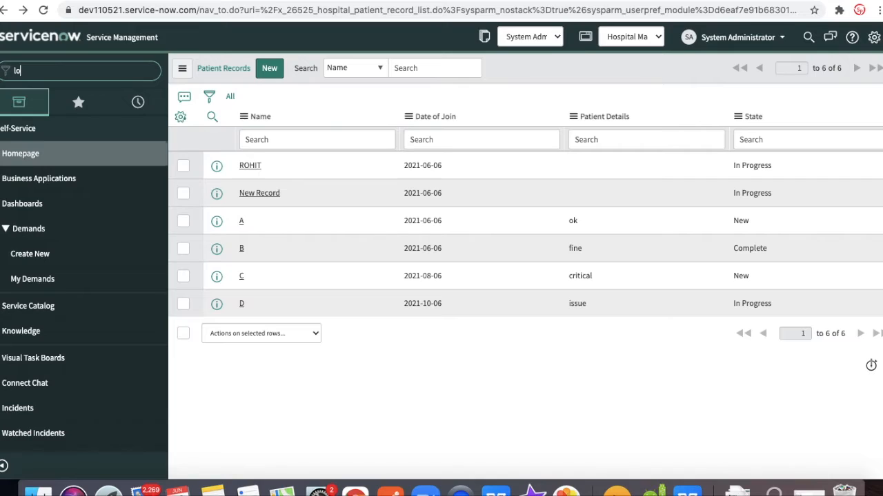
key(BackSpace)
text(ad)
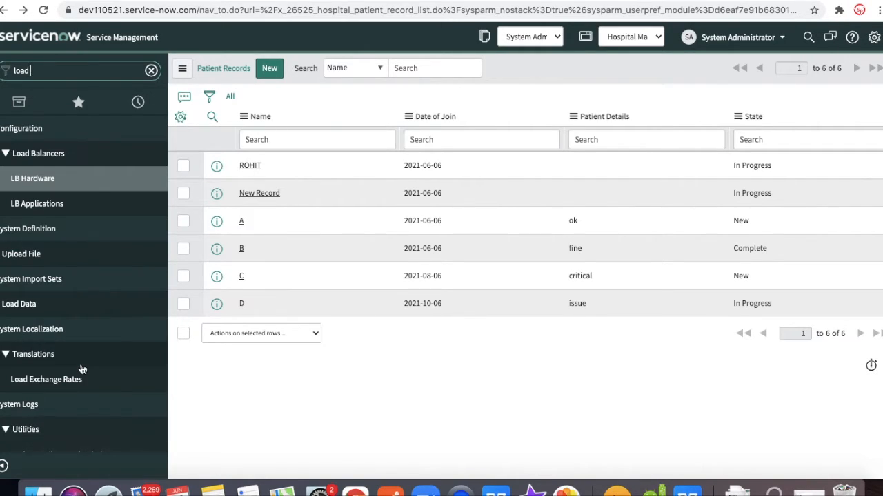
scroll(82, 369, down, 3)
click(40, 293)
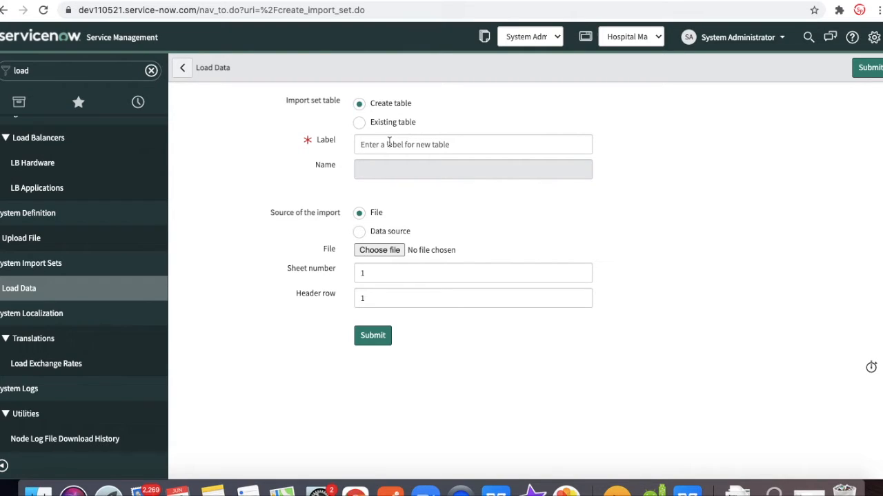
click(389, 142)
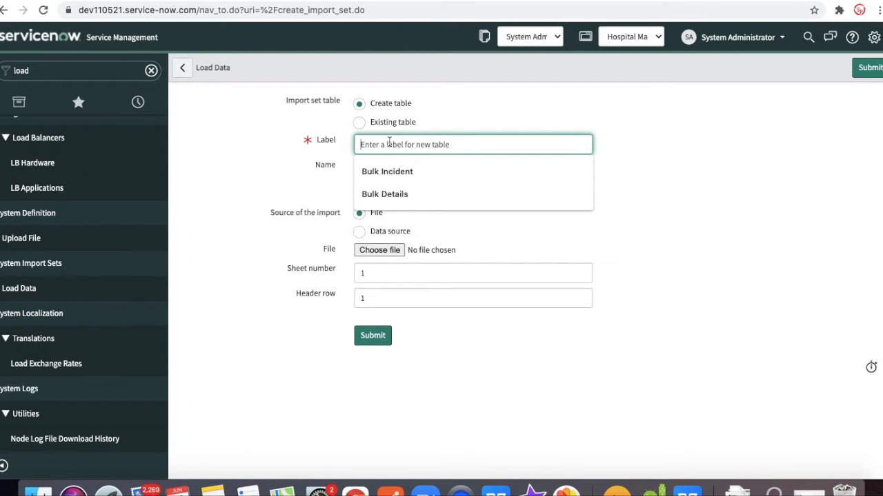
click(669, 123)
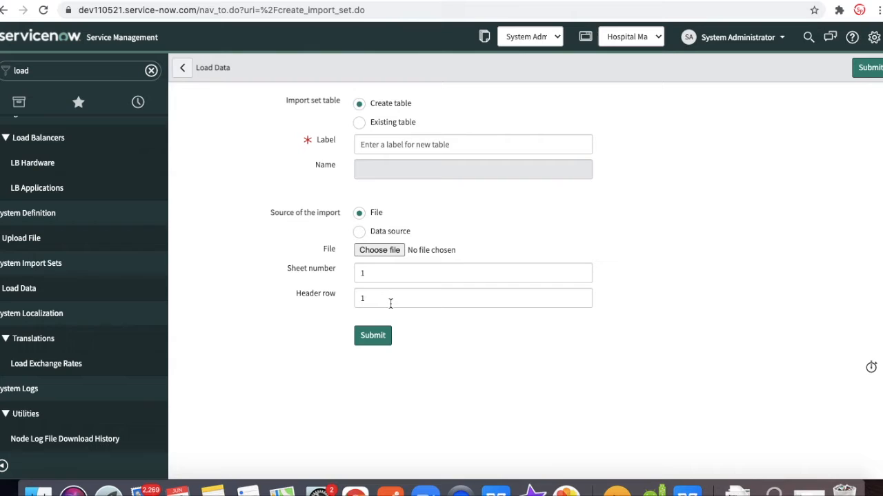
Filter the navigator for "hosp" and view all records in the Hospital Management Patient Record table
click(55, 69)
text(hosp)
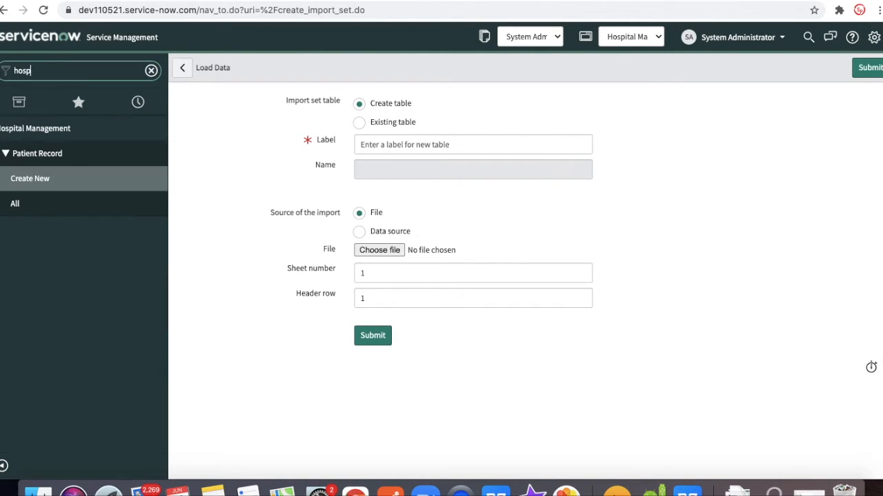
click(18, 205)
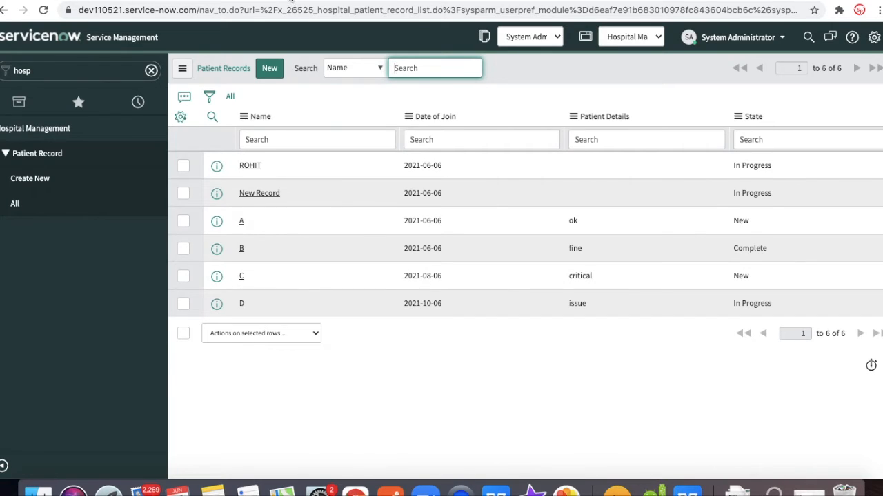
right_click(292, 1)
click(334, 152)
Switch to the patient record spreadsheet and clear the data rows for names C and D
click(688, 491)
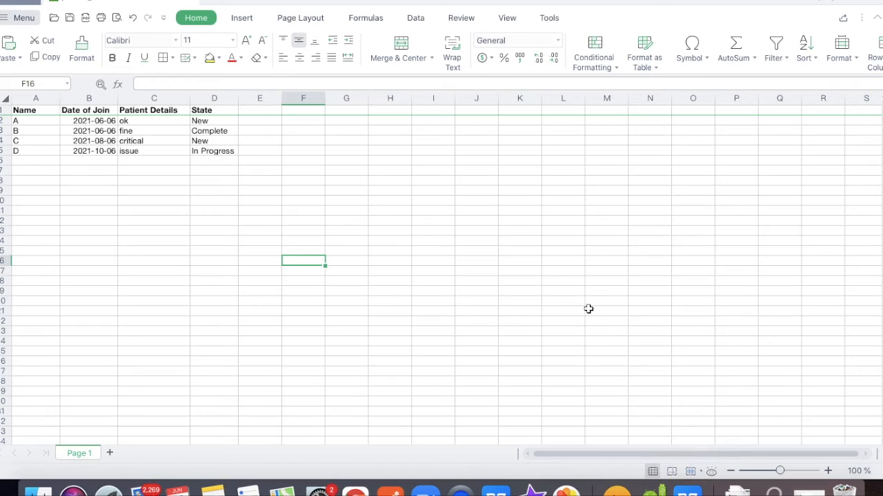
click(19, 131)
drag(19, 131, 199, 151)
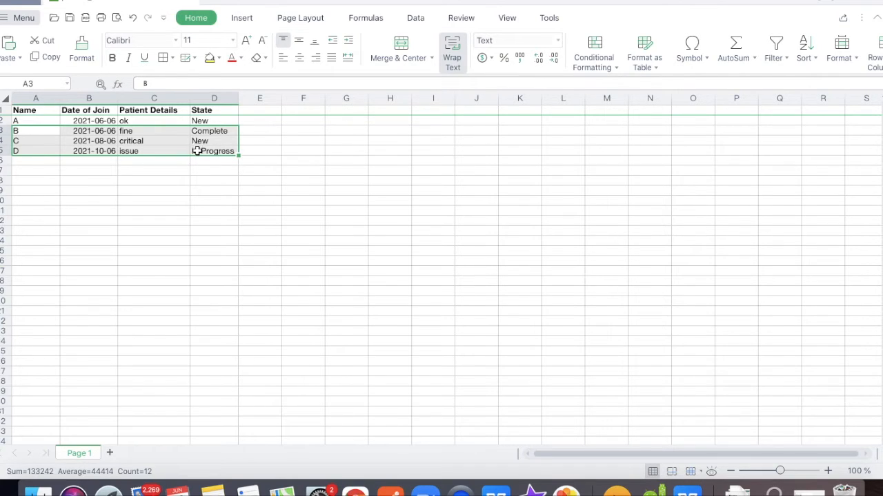
drag(35, 142, 212, 153)
key(Delete)
Change the name in cell A3 of the spreadsheet to E
click(40, 129)
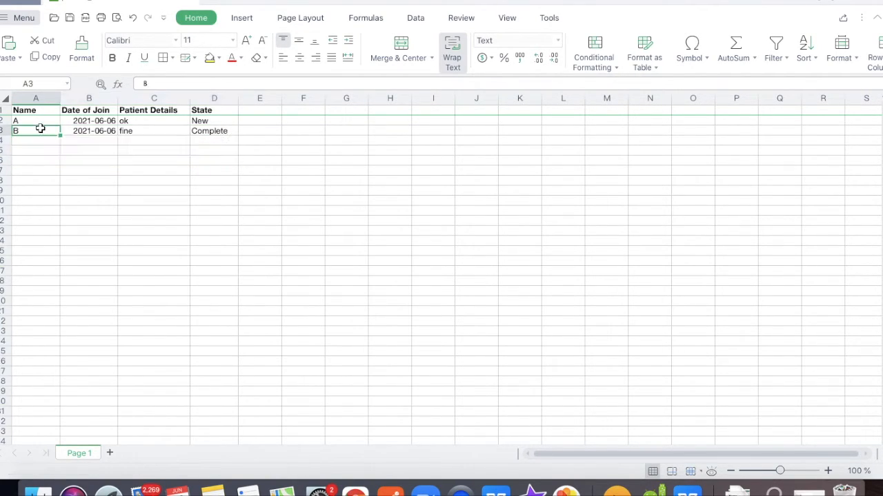
text(E)
click(106, 149)
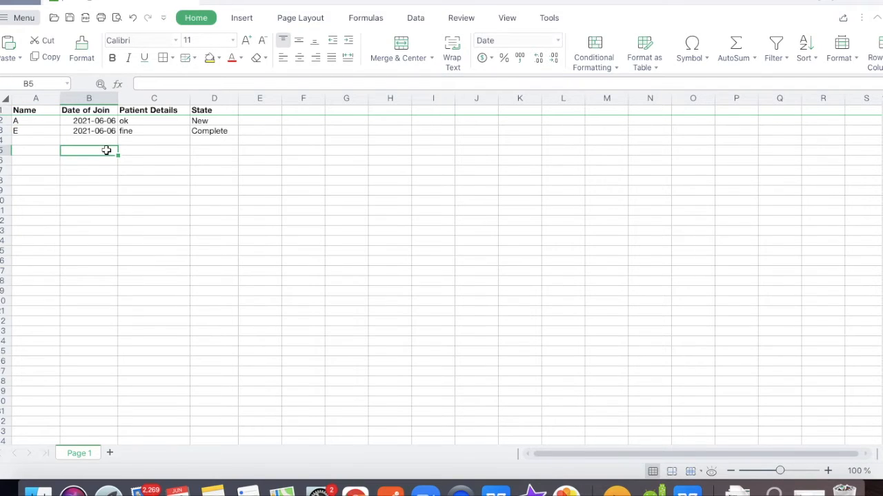
click(176, 156)
click(49, 131)
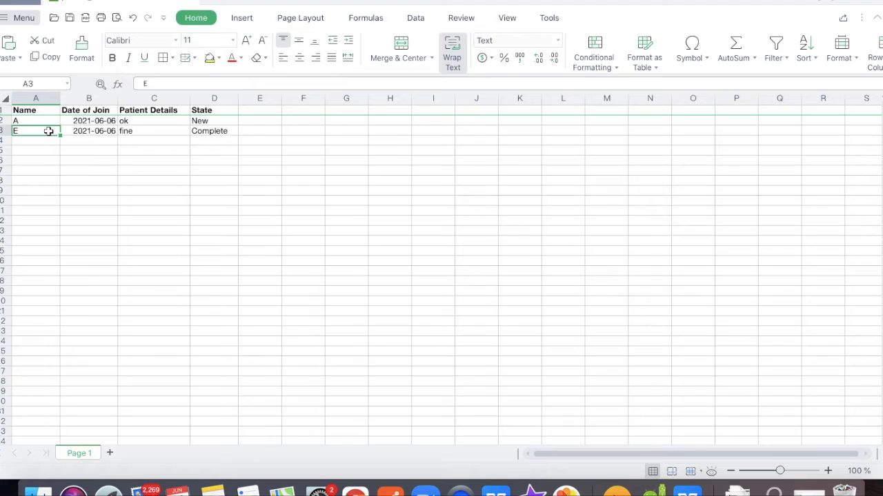
Set the Patient Details of record A in cell C2 to "new update"
click(33, 120)
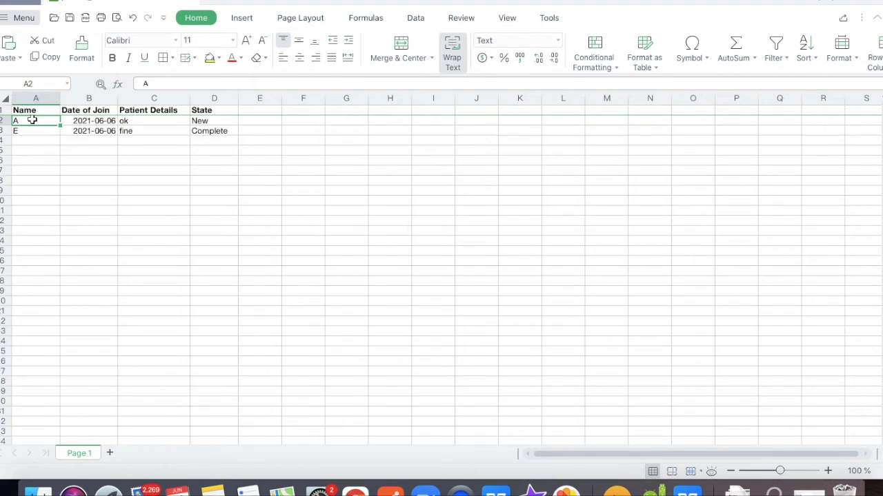
double_click(129, 121)
double_click(125, 121)
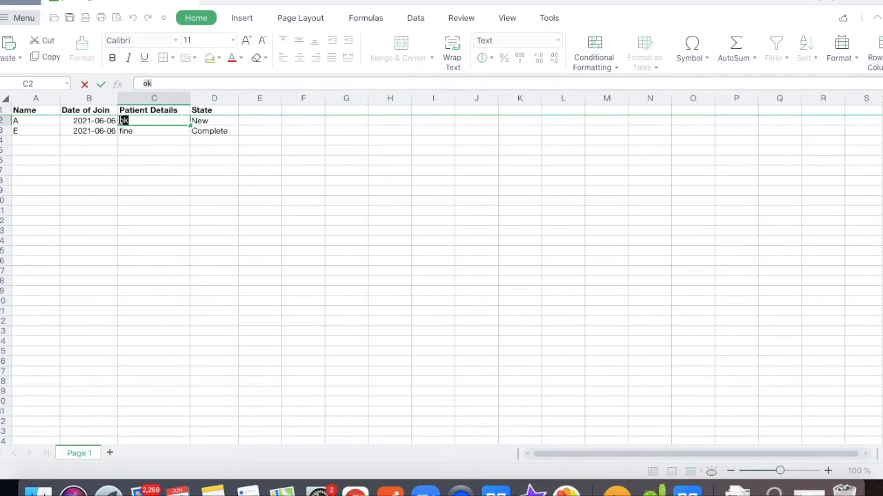
text(new update)
click(185, 185)
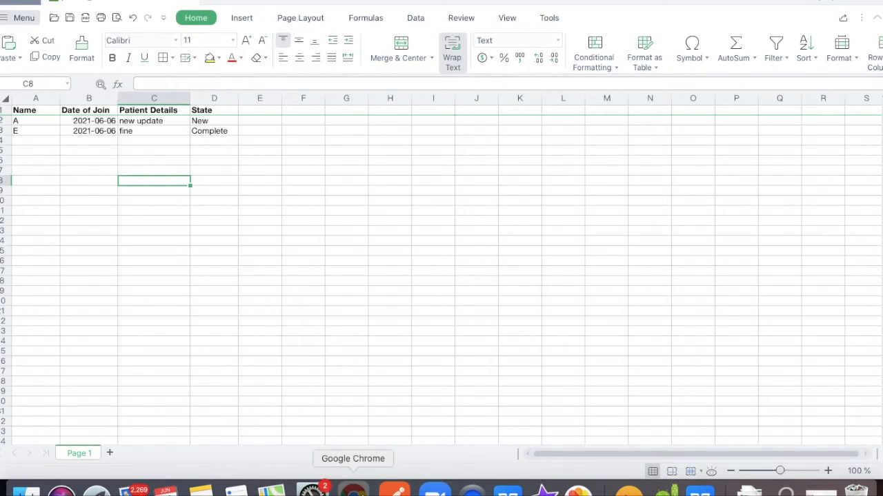
Switch to Google Chrome and examine the patient details of record A in the Patient Records list
click(355, 489)
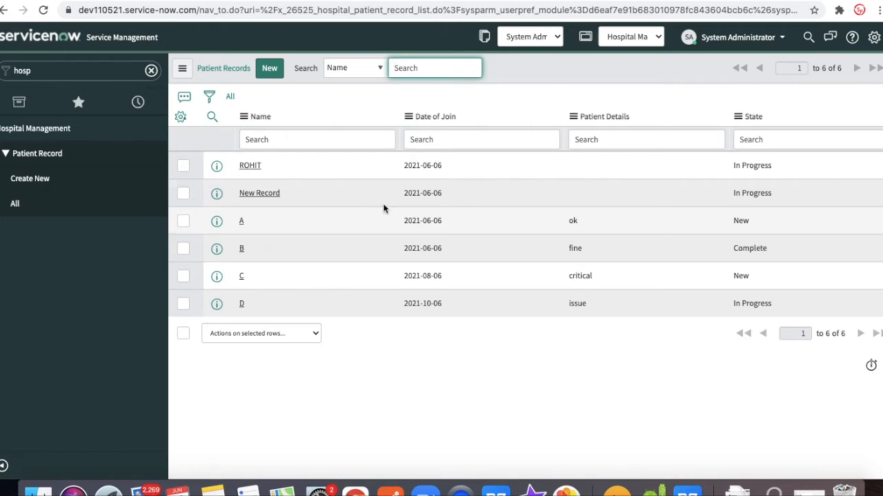
click(591, 227)
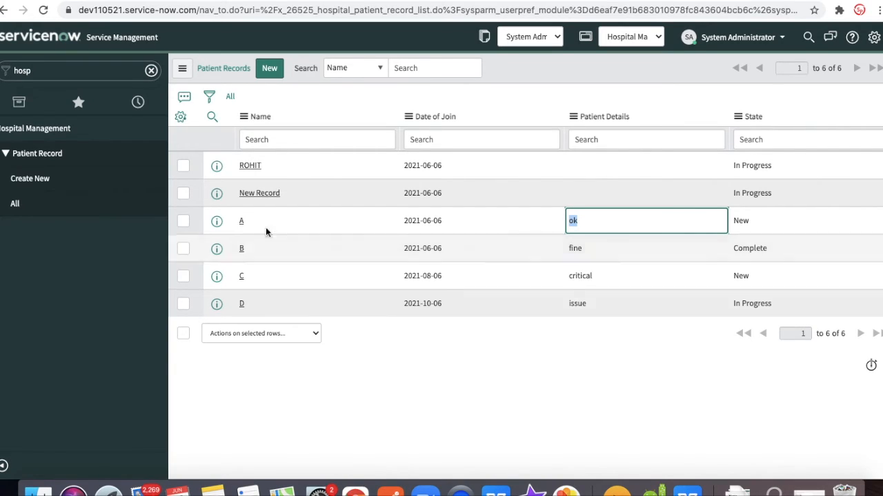
click(183, 222)
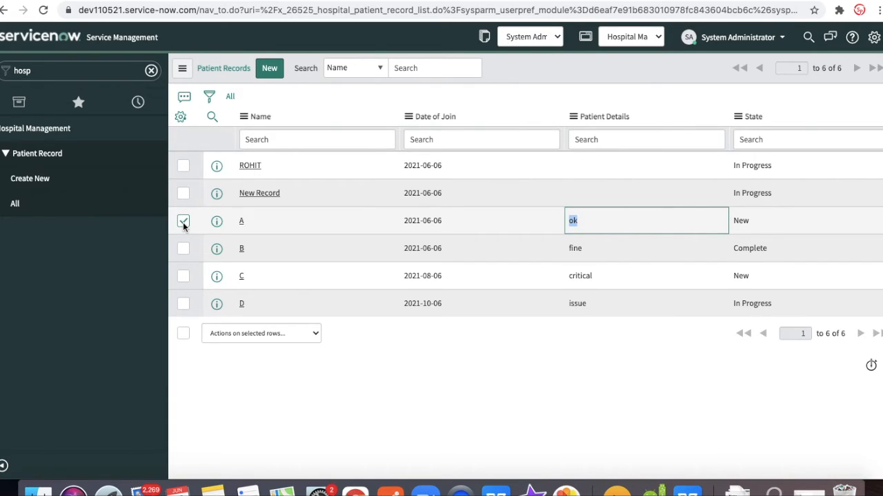
click(183, 222)
Filter the navigator for "transfo", view the Run Transform page and close it again
click(68, 70)
text(transfomr)
key(BackSpace)
key(BackSpace)
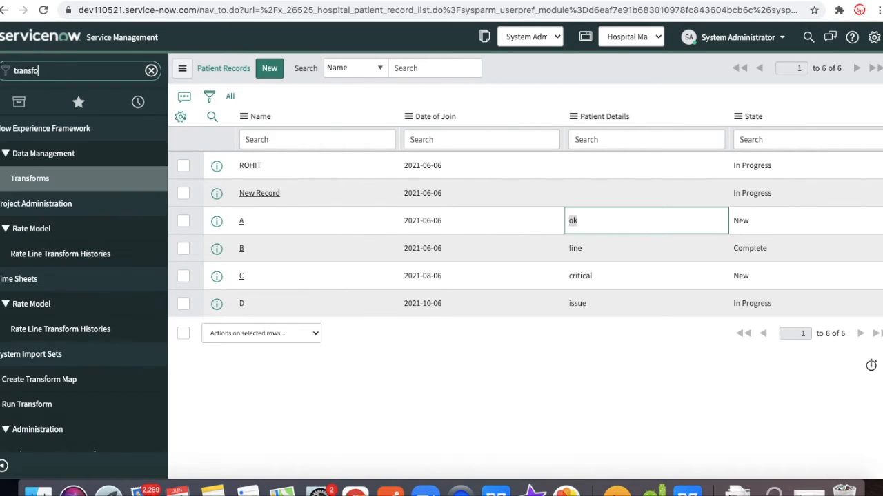
scroll(69, 269, down, 3)
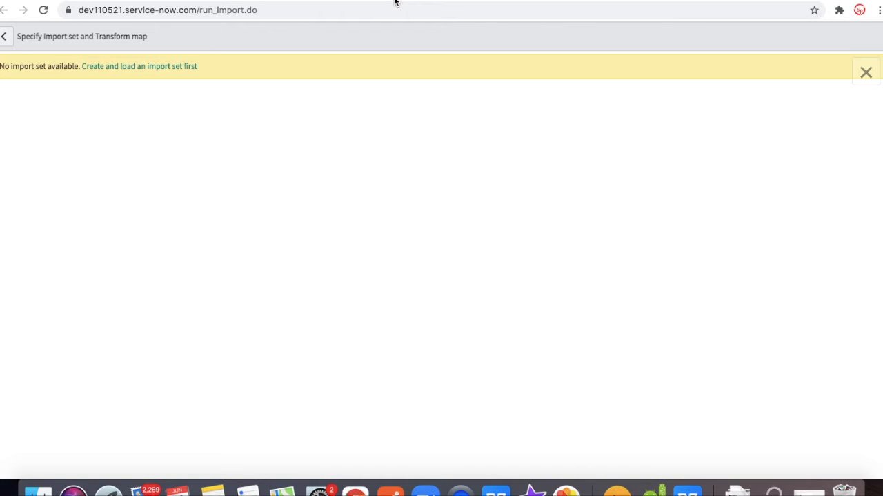
key(super+w)
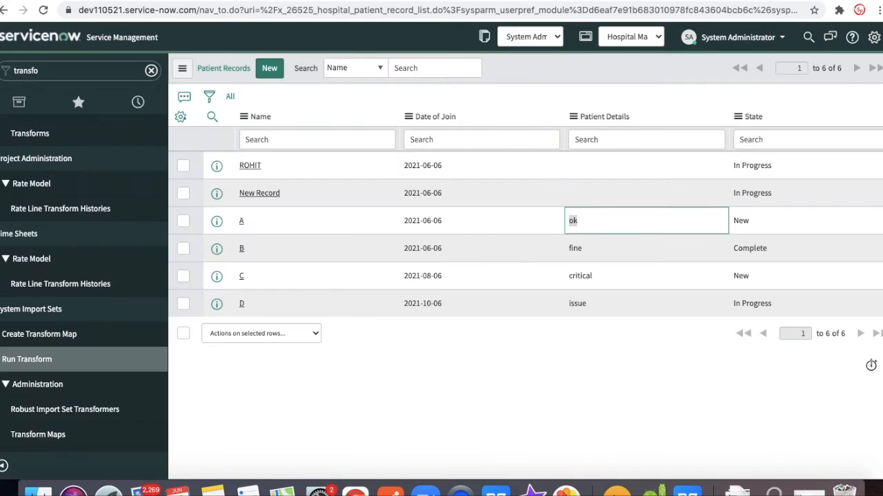
Open the System LDAP transform maps list and remove its source table filter to list all table transform maps
scroll(61, 404, down, 2)
scroll(58, 408, down, 1)
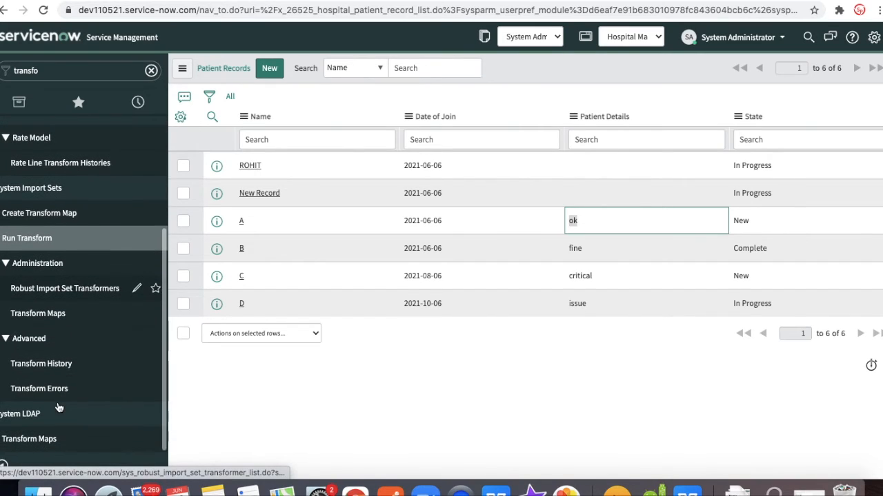
click(35, 439)
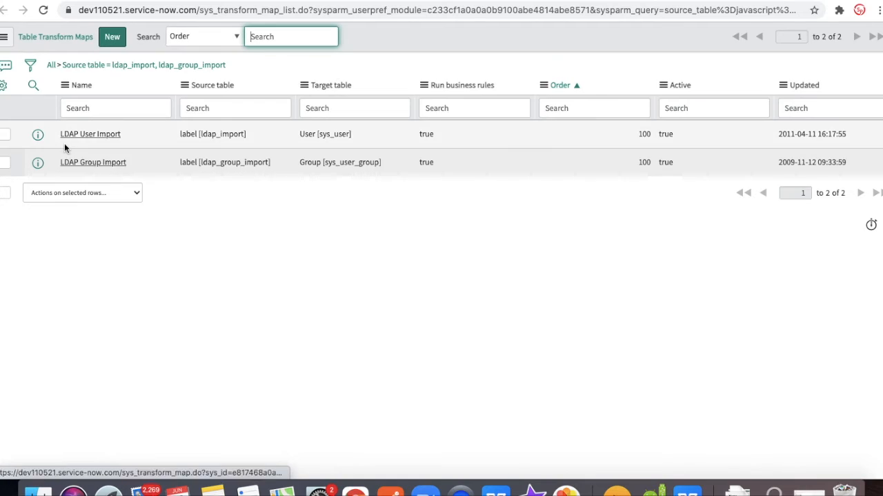
click(50, 74)
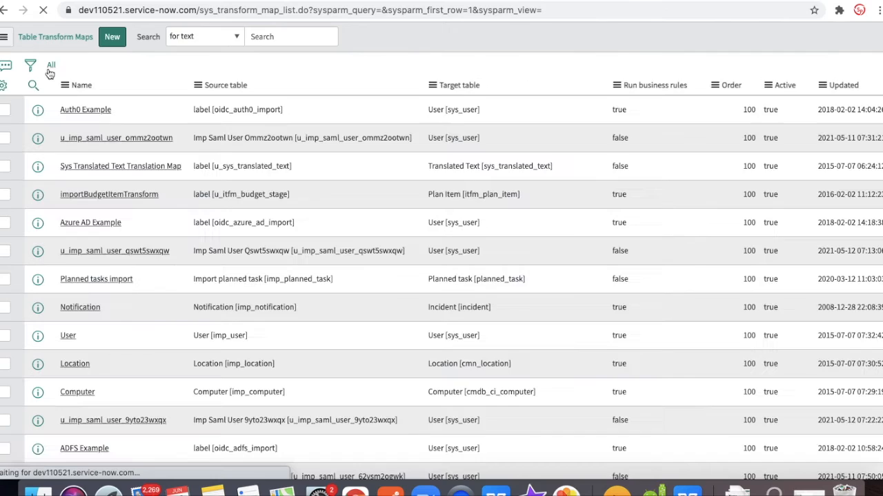
Sort the transform maps by update date, open Bulk TM and set Coalesce to true for its u_name field map
click(833, 89)
click(81, 141)
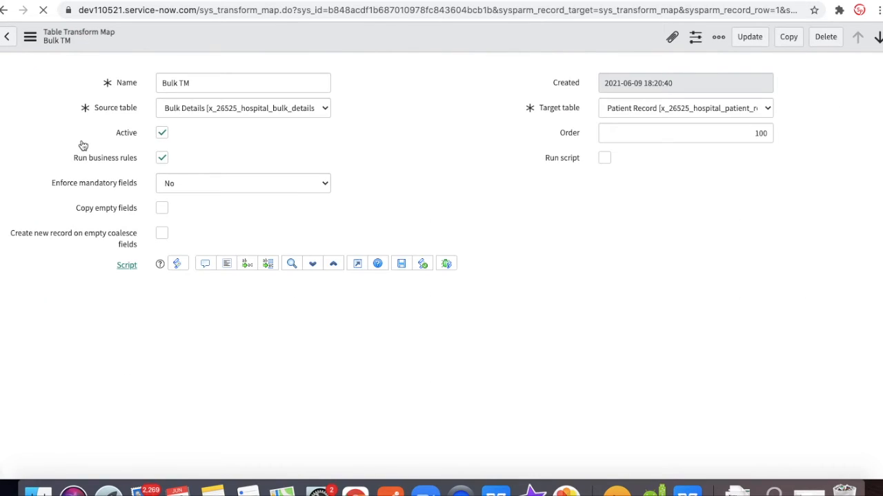
scroll(68, 225, down, 5)
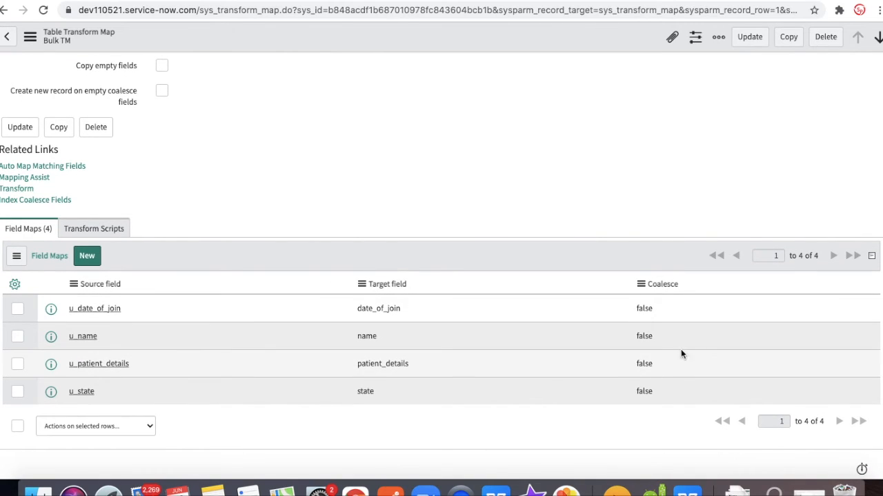
click(666, 339)
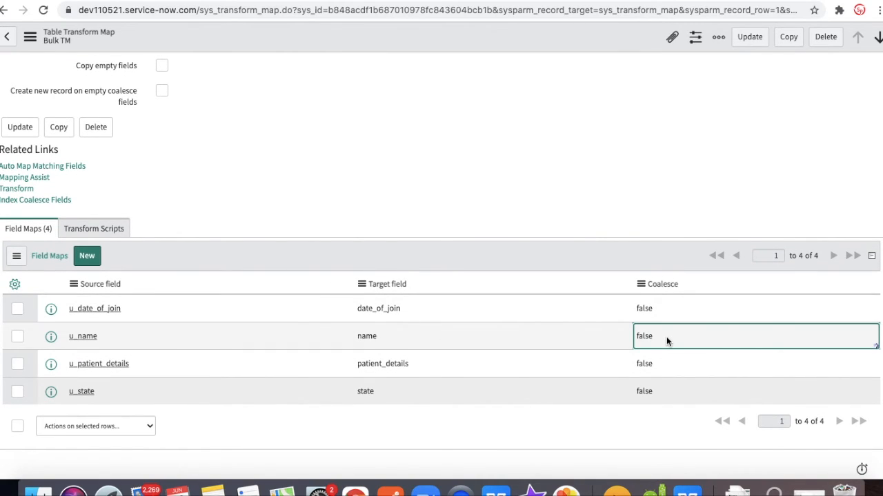
double_click(666, 337)
click(666, 338)
click(652, 327)
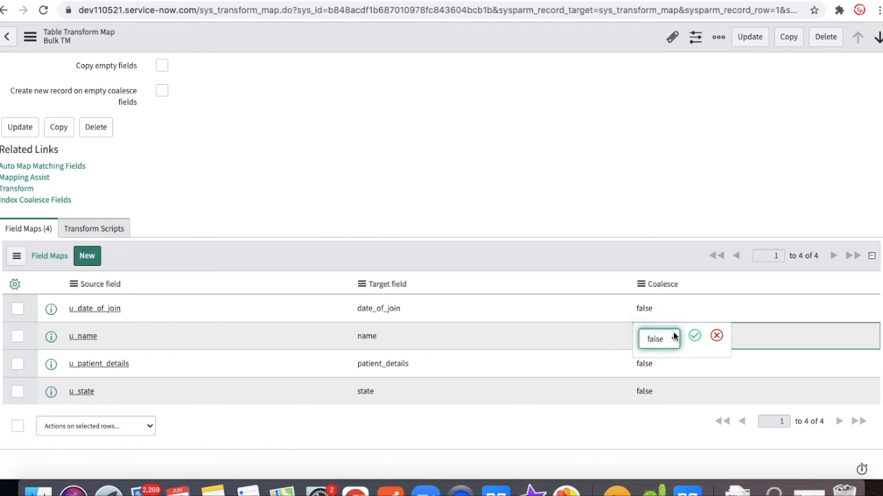
click(694, 336)
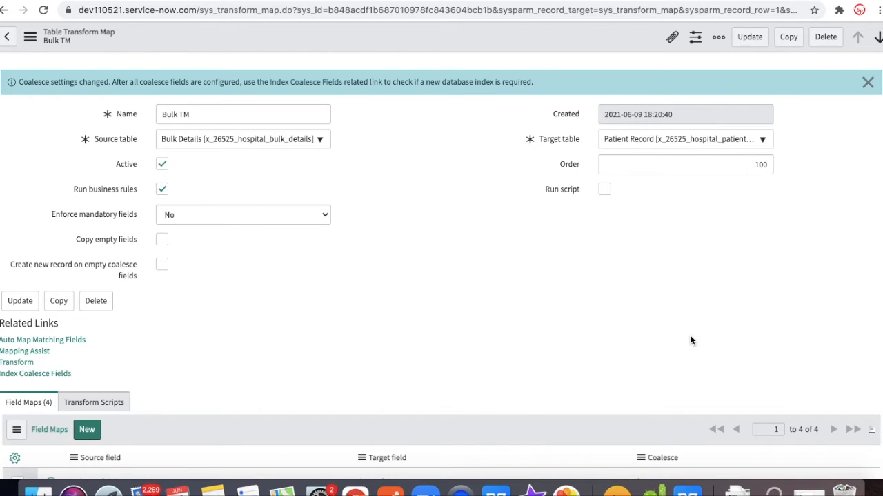
Index the coalesce fields of Bulk TM, creating the new index on the Patient Record Name field with the Do not notify me option
scroll(272, 270, down, 2)
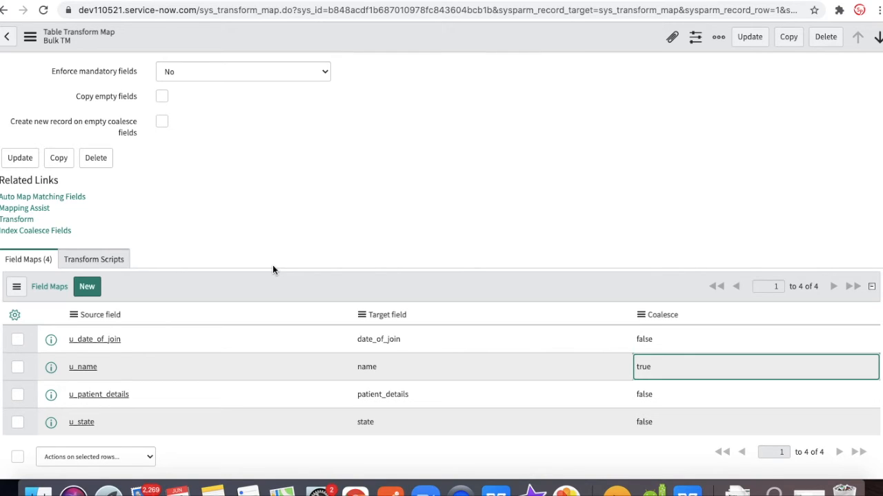
click(40, 231)
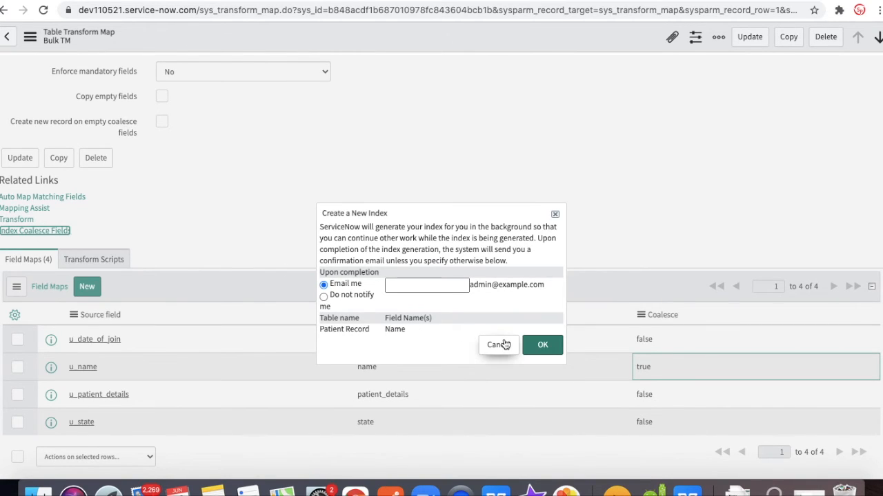
click(390, 290)
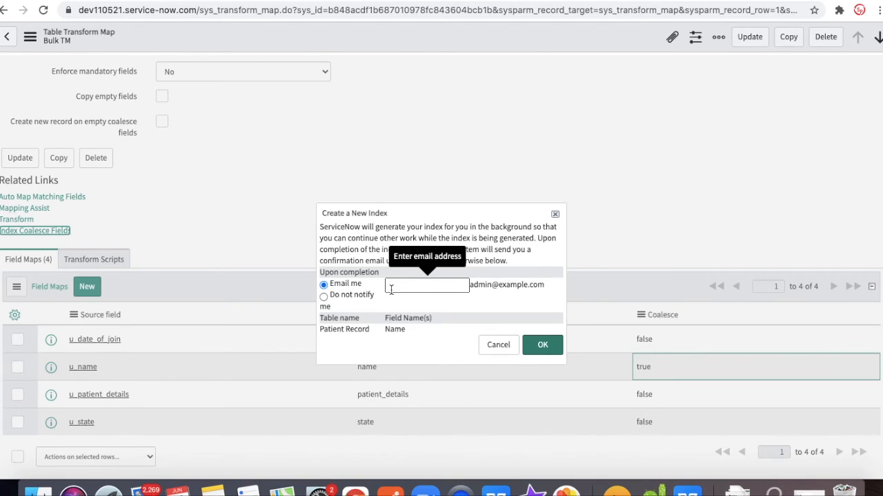
click(324, 299)
click(535, 347)
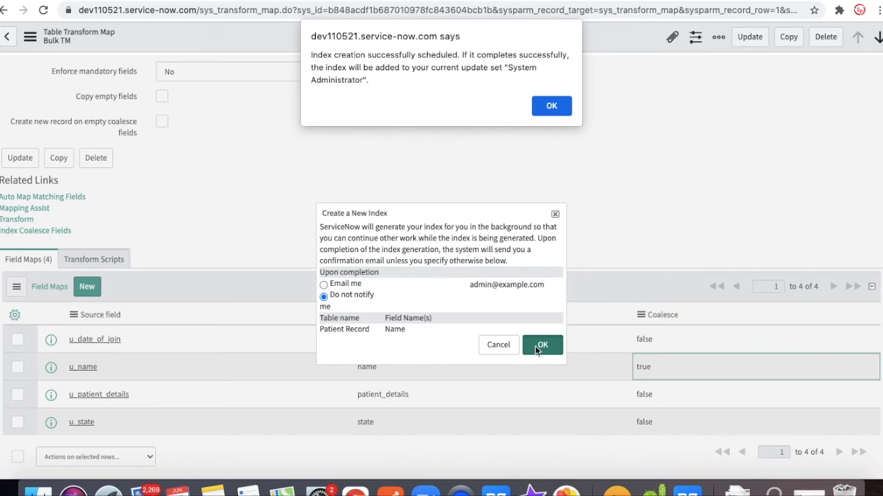
click(551, 105)
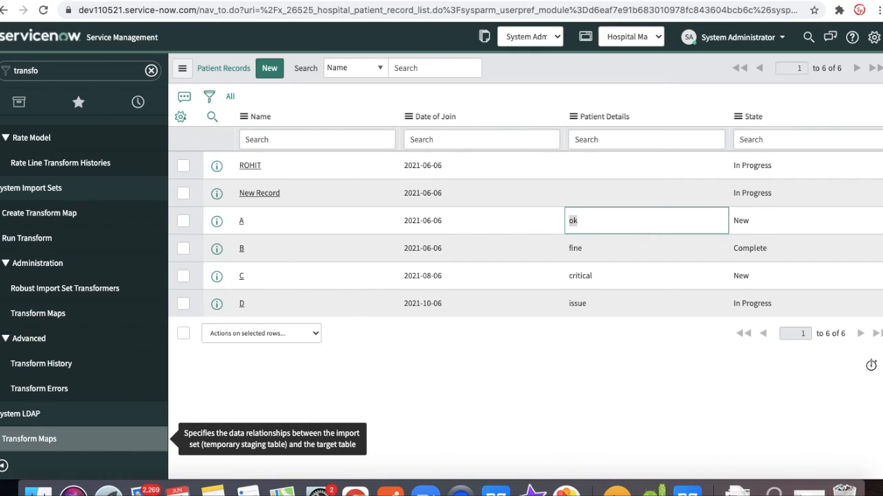
Load patient_record.xlsx, sheet 1 with header row 1, into the existing import set table Bulk Details
double_click(59, 75)
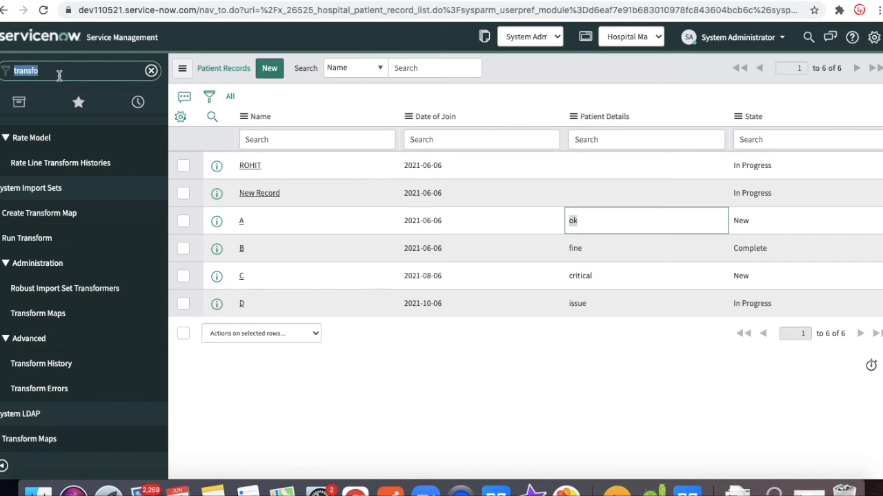
text(load da)
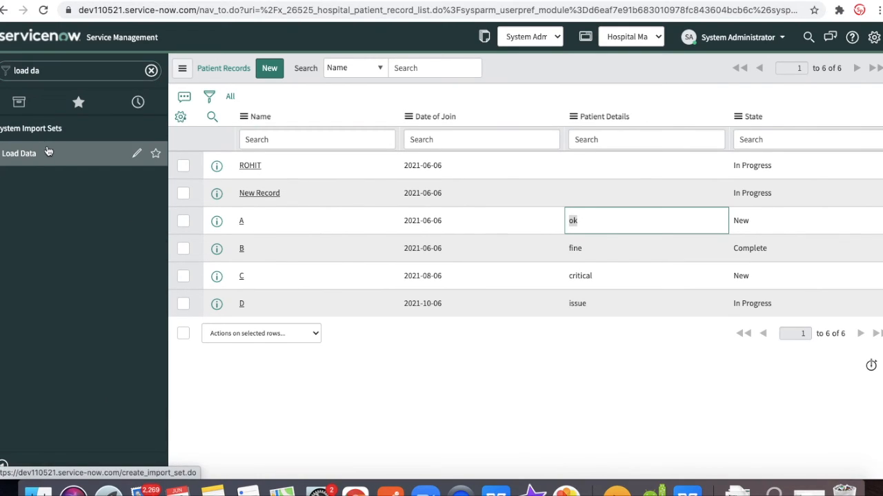
click(49, 151)
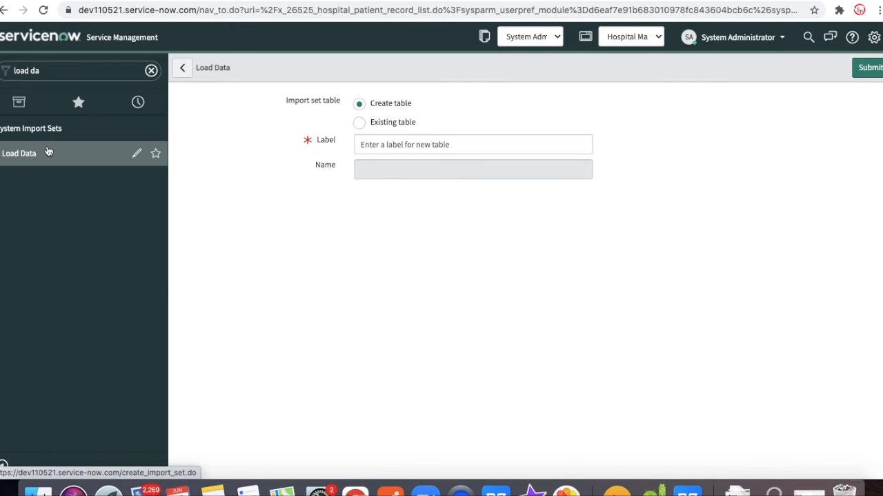
click(359, 123)
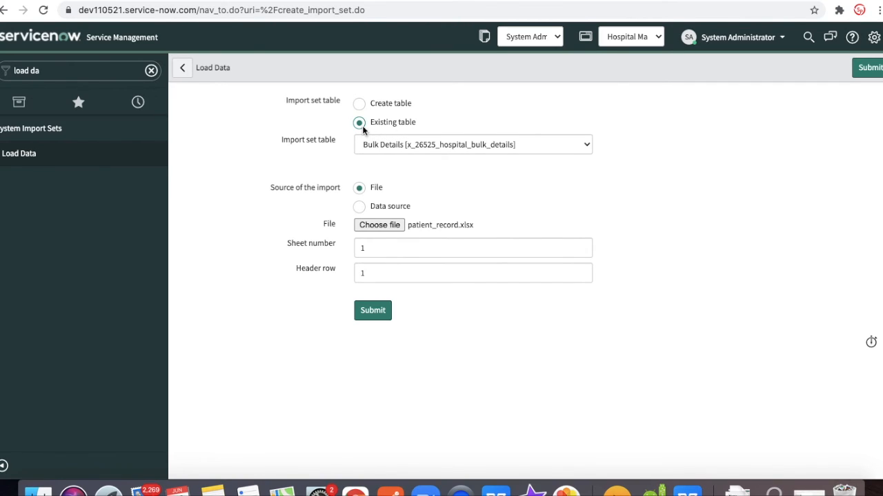
click(359, 104)
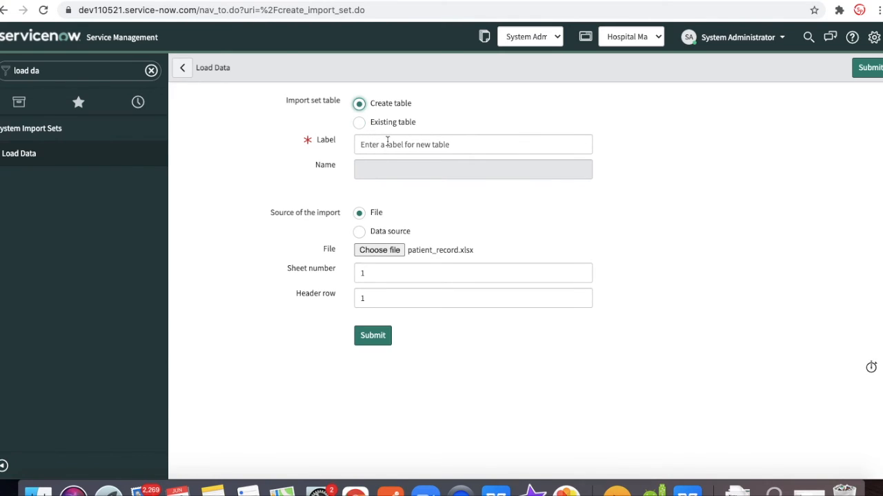
click(359, 123)
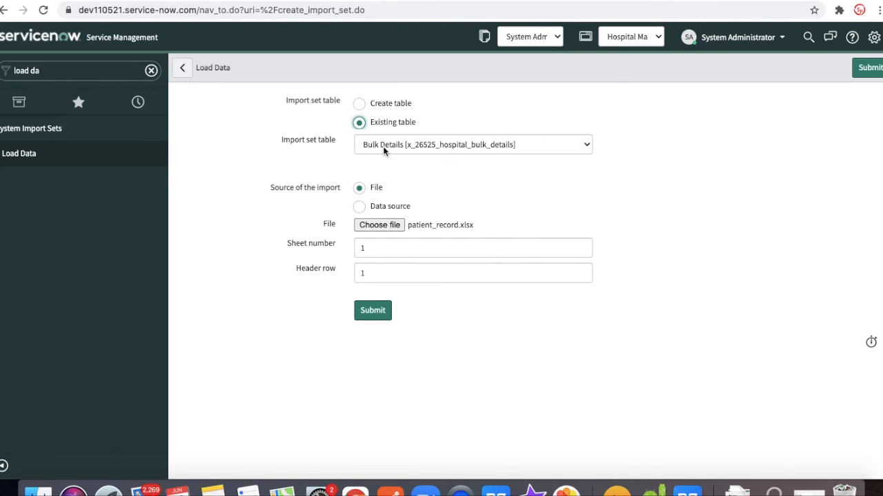
click(373, 310)
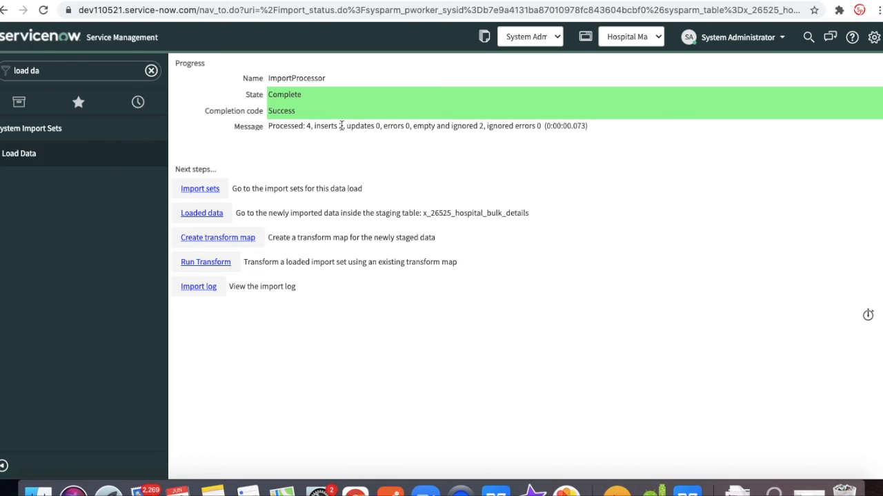
Run the Bulk TM transform on the newly loaded import set and open its transform history
click(206, 262)
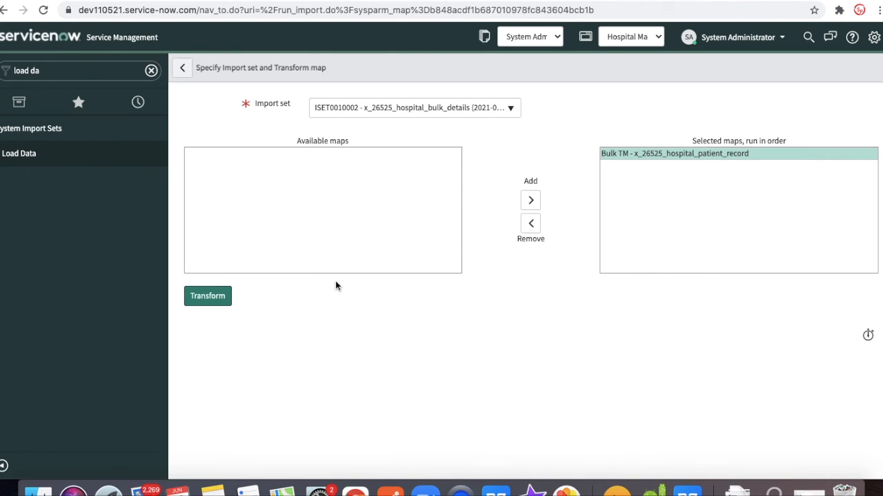
click(228, 298)
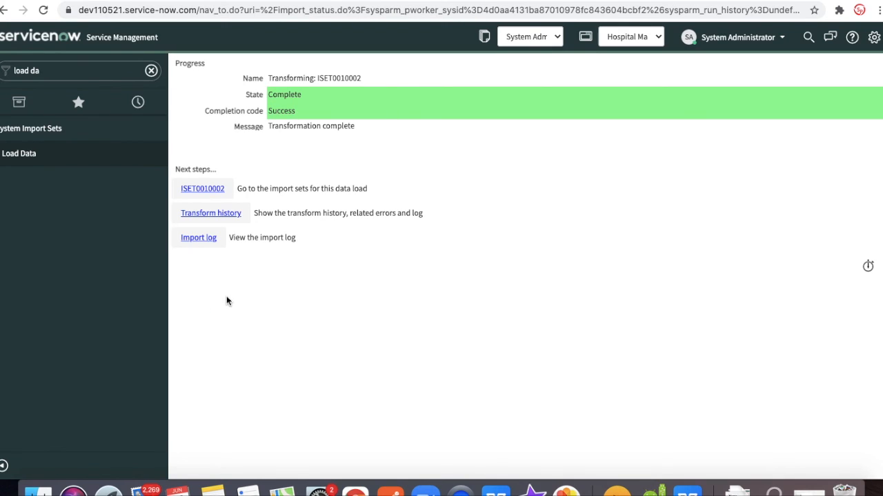
click(214, 215)
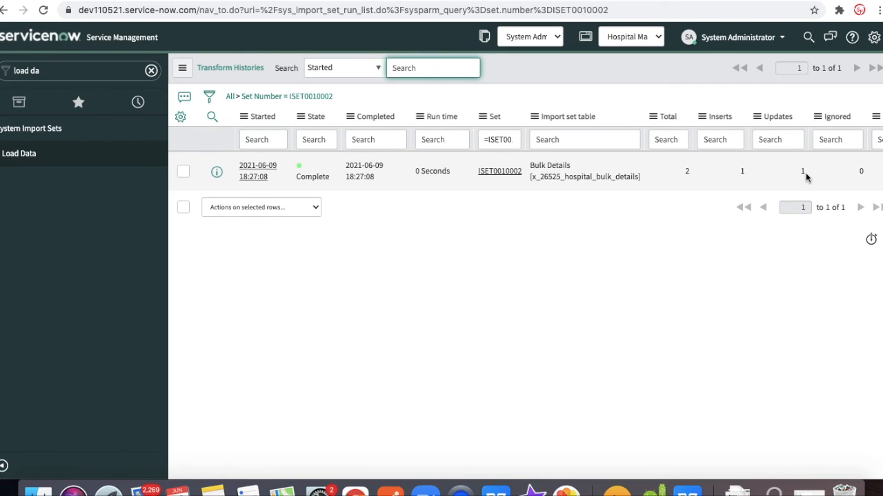
Filter the navigator for "hosp" and open the list of all patient records to check the re-imported data
click(127, 72)
text(hosp)
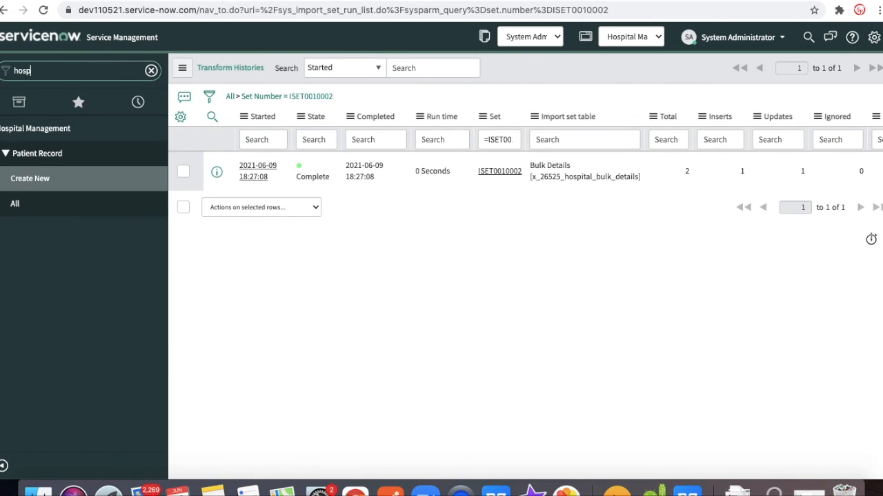
click(37, 216)
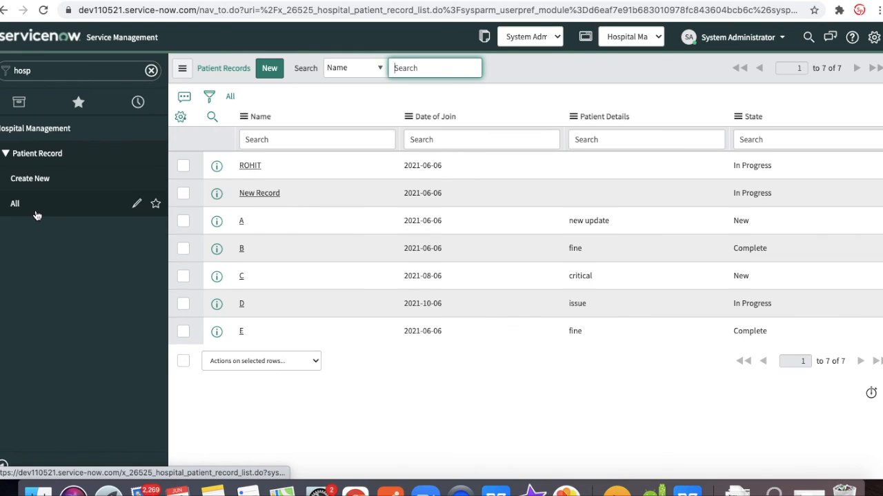